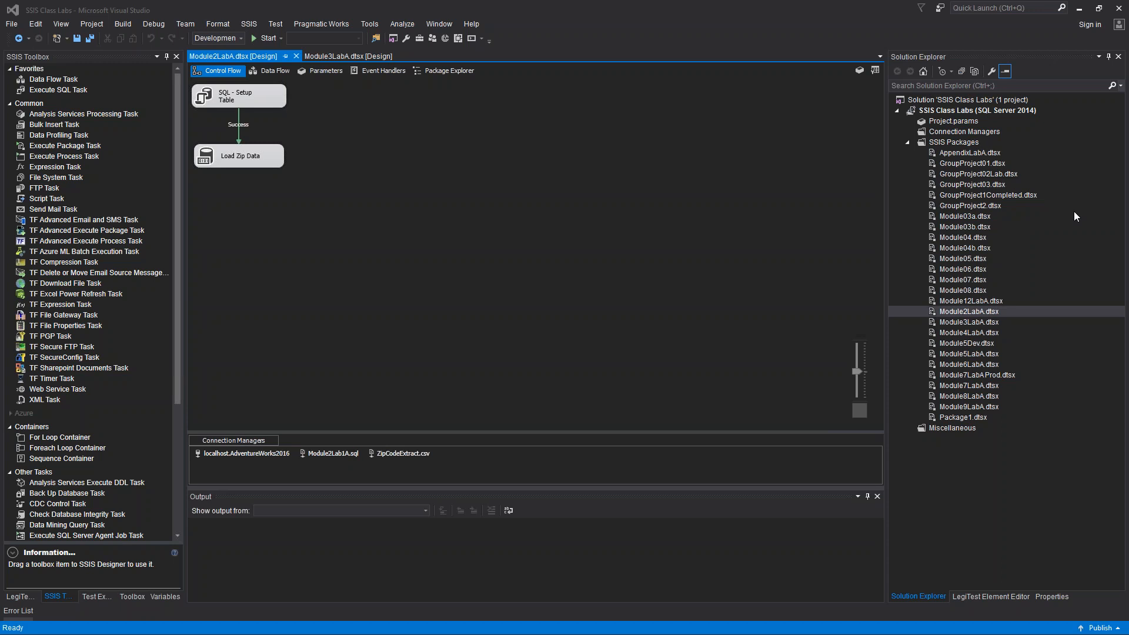
Examine the Integration Services Project template under Business Intelligence and the location setting for a new project, without creating it.
click(11, 24)
mouse_move(40, 38)
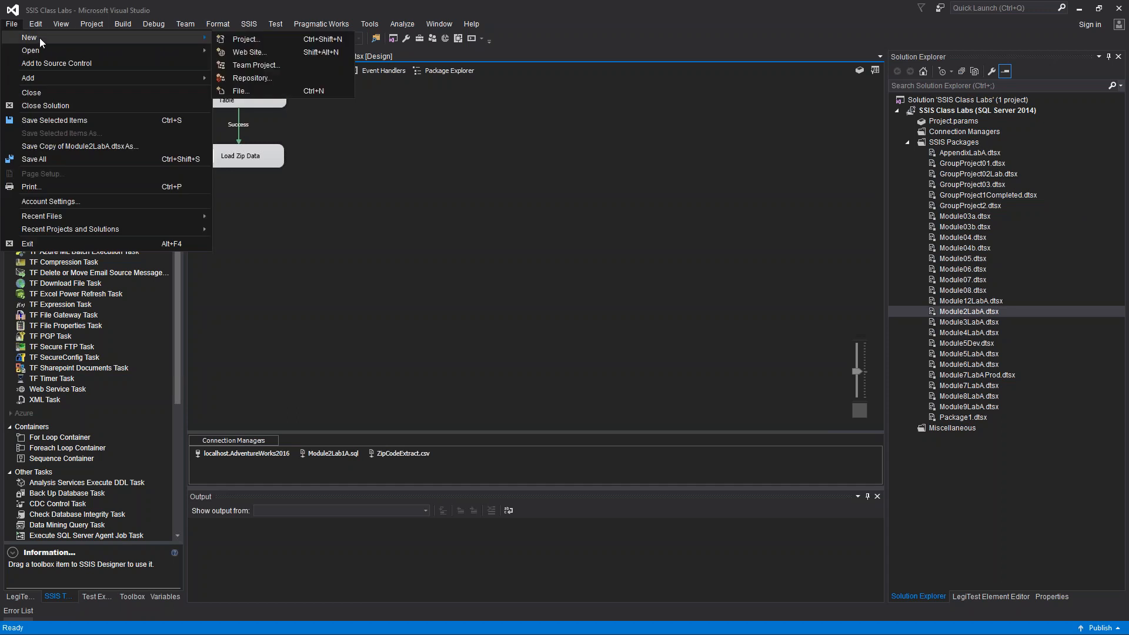
click(285, 40)
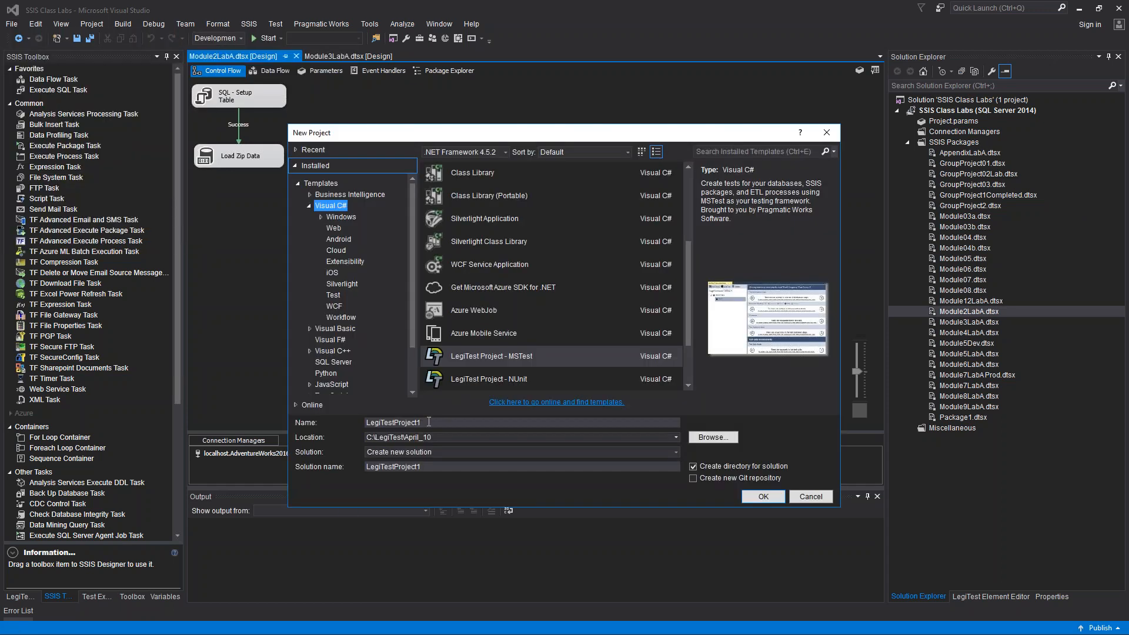
click(339, 194)
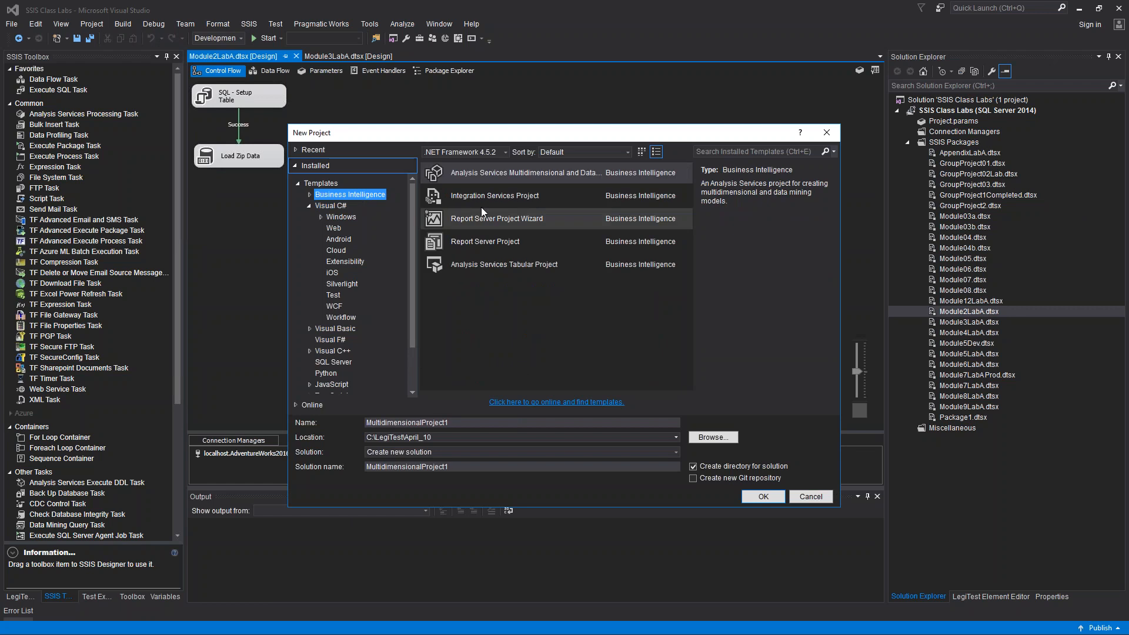
click(509, 196)
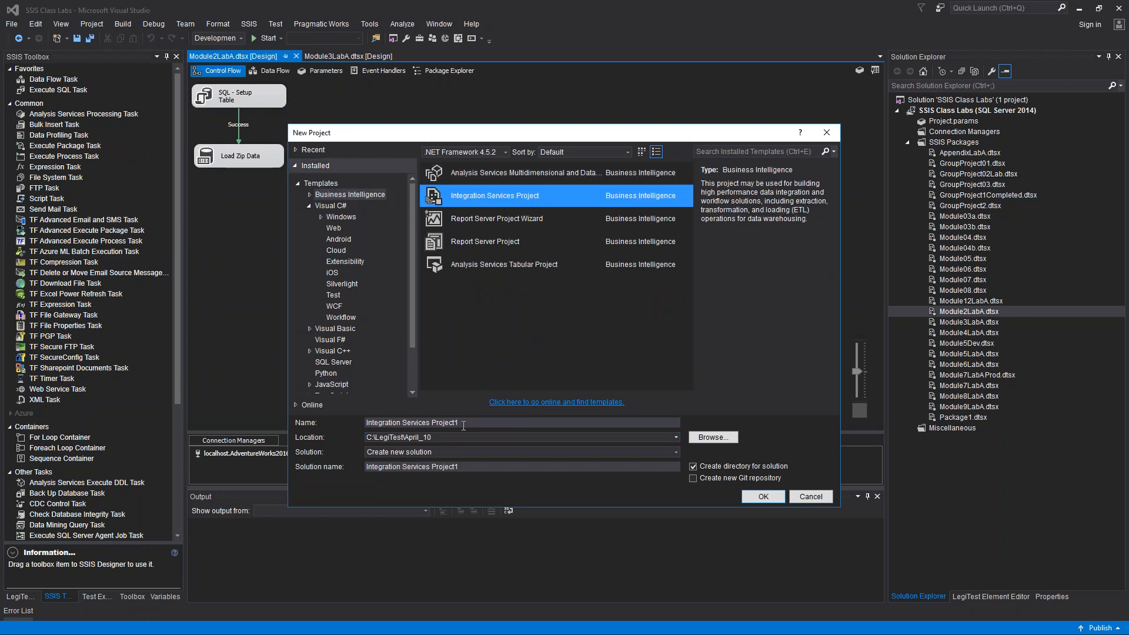
click(386, 438)
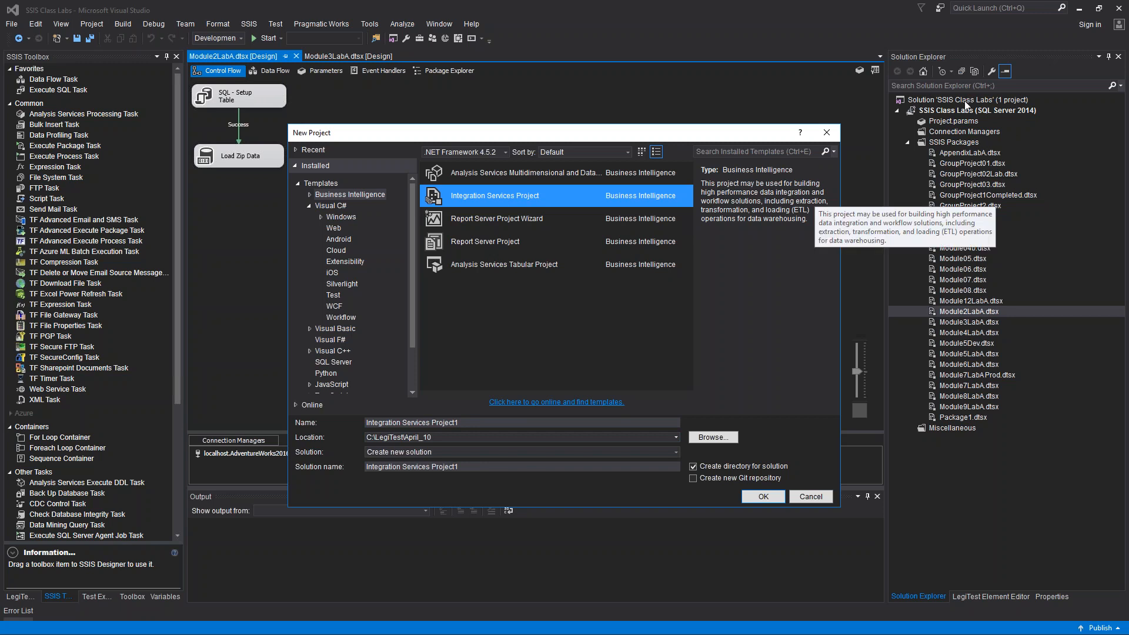
click(373, 438)
click(510, 437)
click(478, 438)
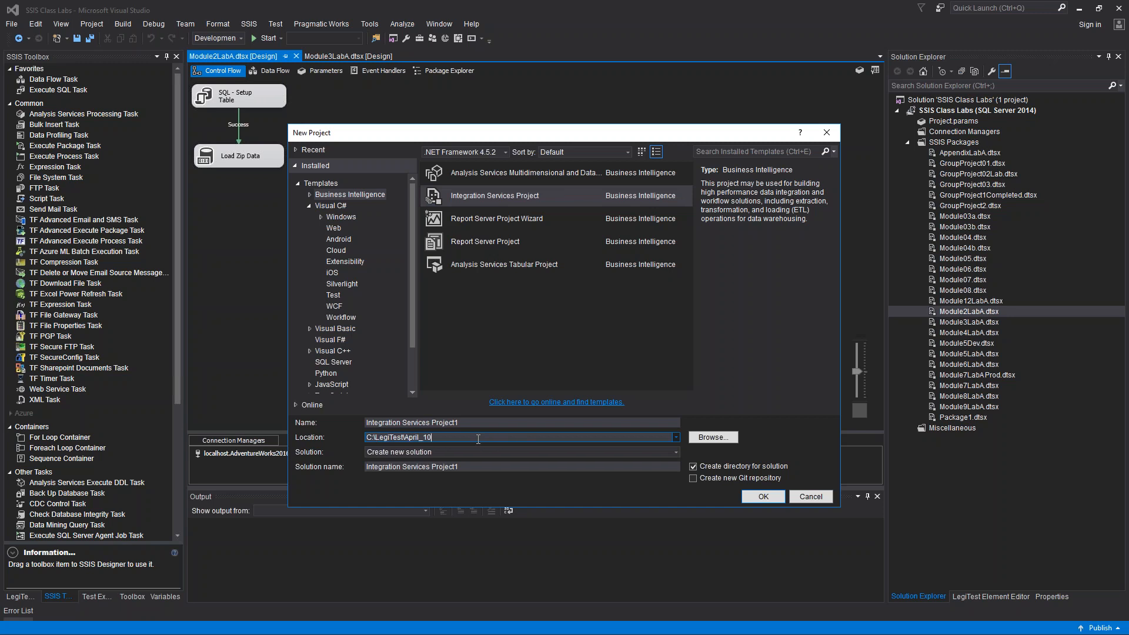
click(676, 439)
click(676, 439)
click(827, 132)
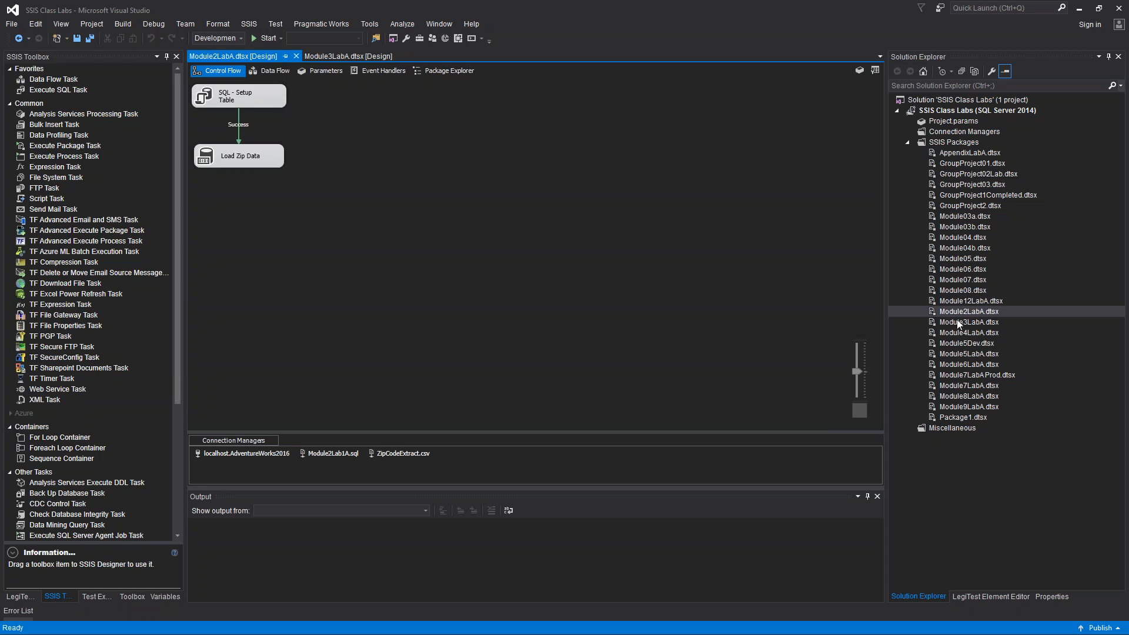
right_click(966, 419)
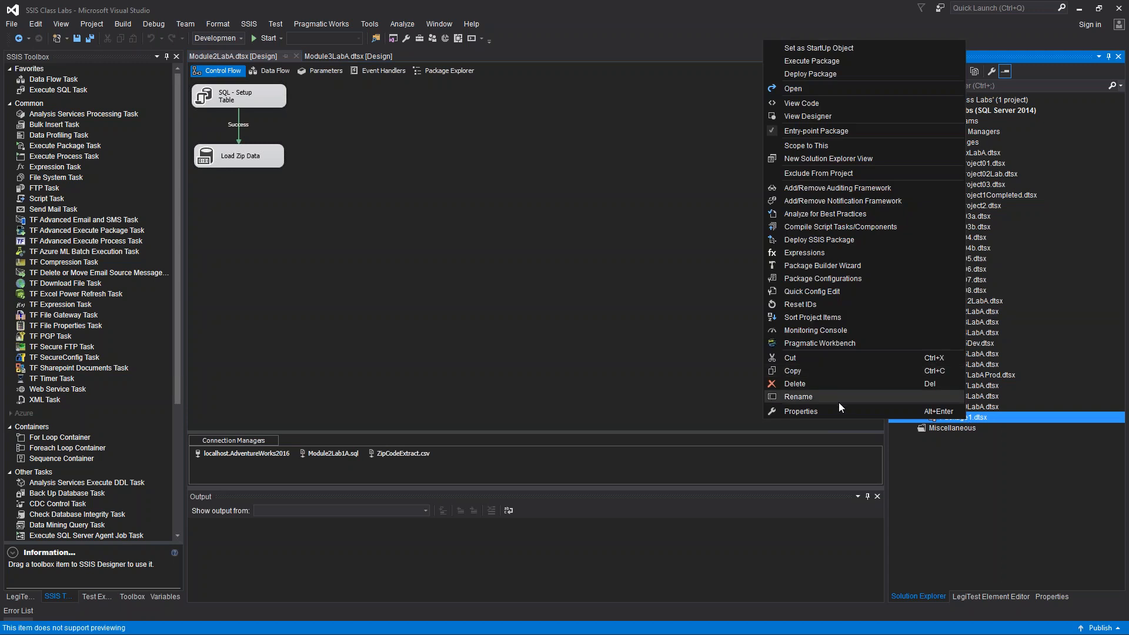
click(503, 213)
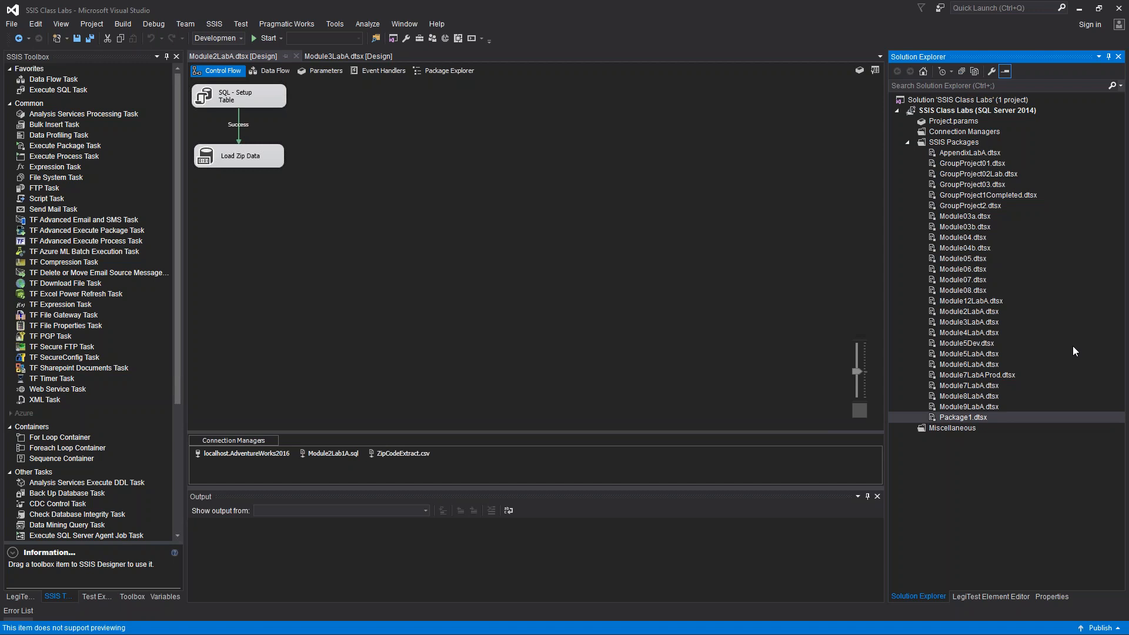
click(446, 298)
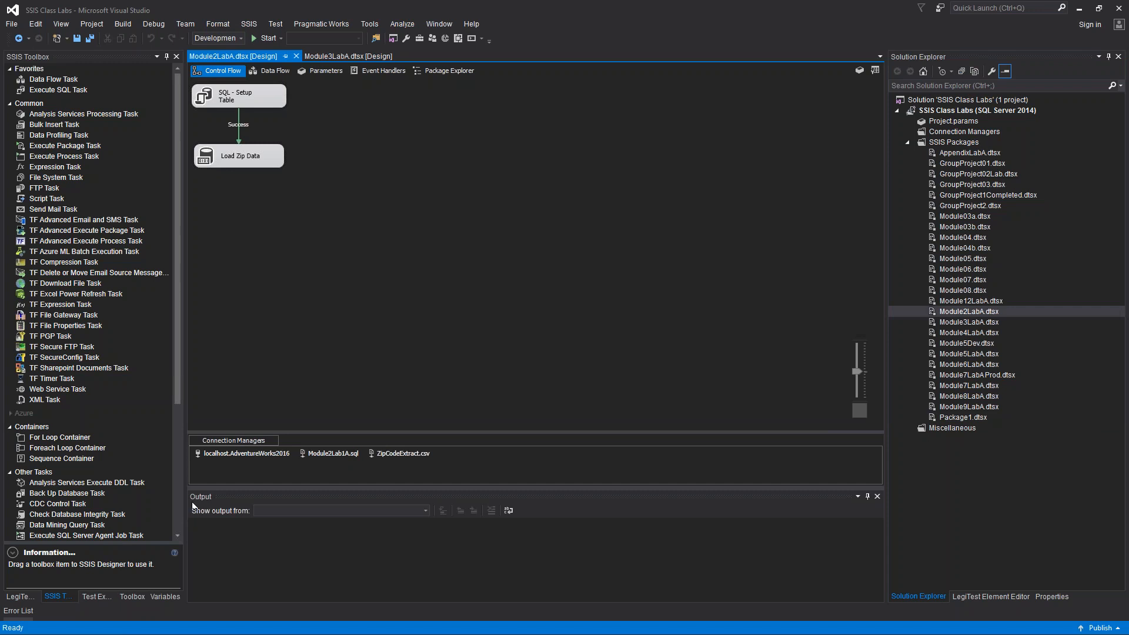
Test the localhost.AdventureWorks2016 connection manager's link to the AdventureWorks2016 database and accept its settings.
click(243, 455)
double_click(242, 453)
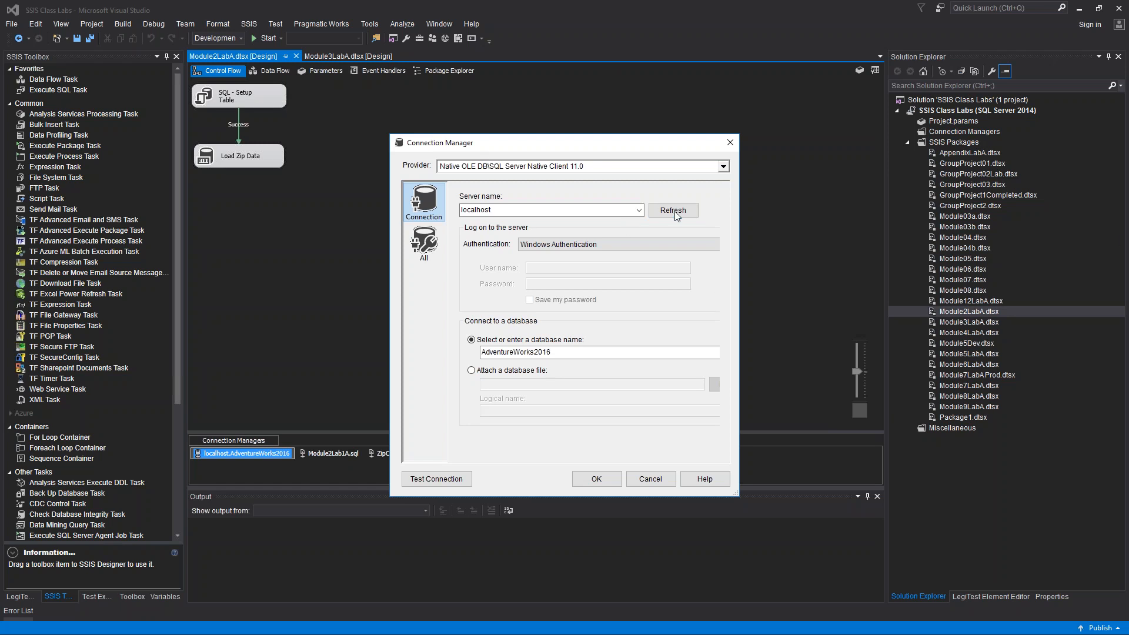
click(640, 211)
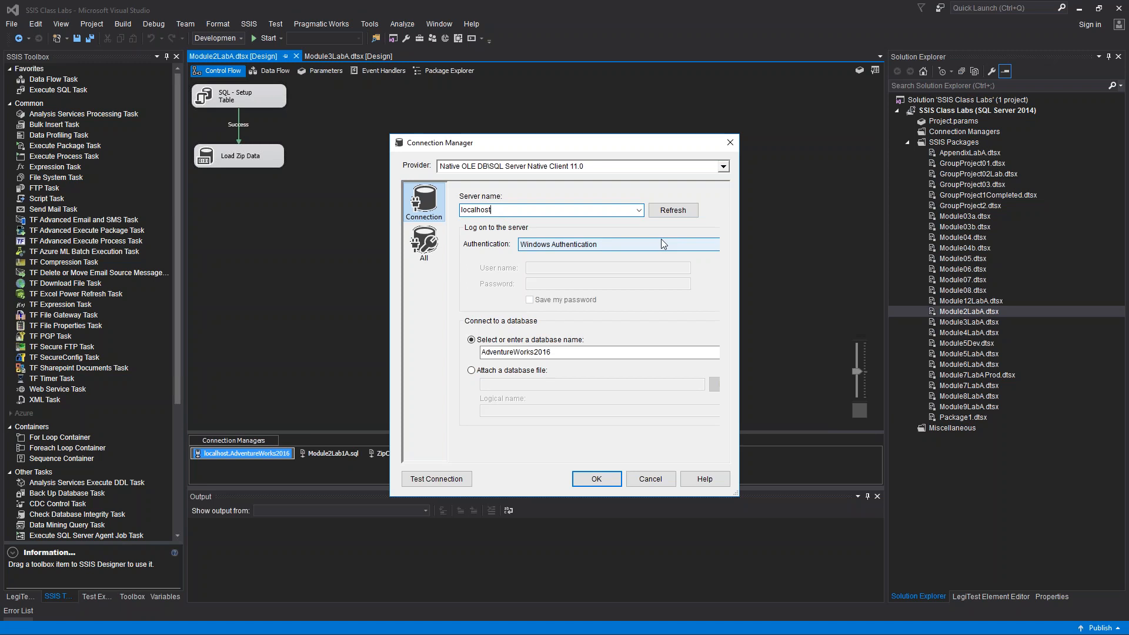
double_click(633, 351)
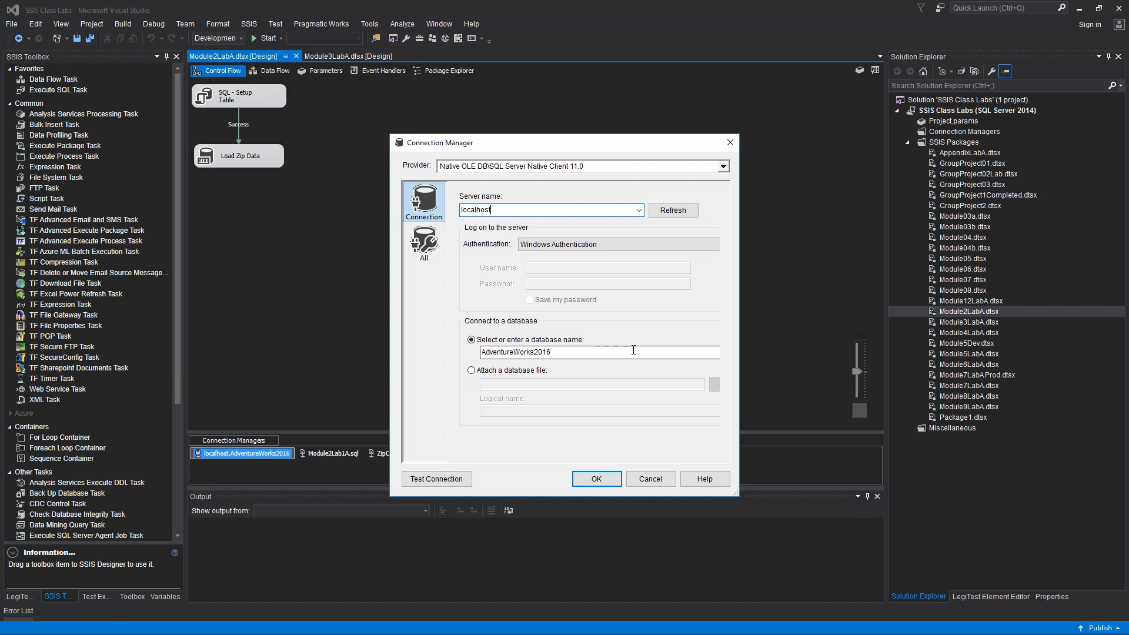
click(632, 351)
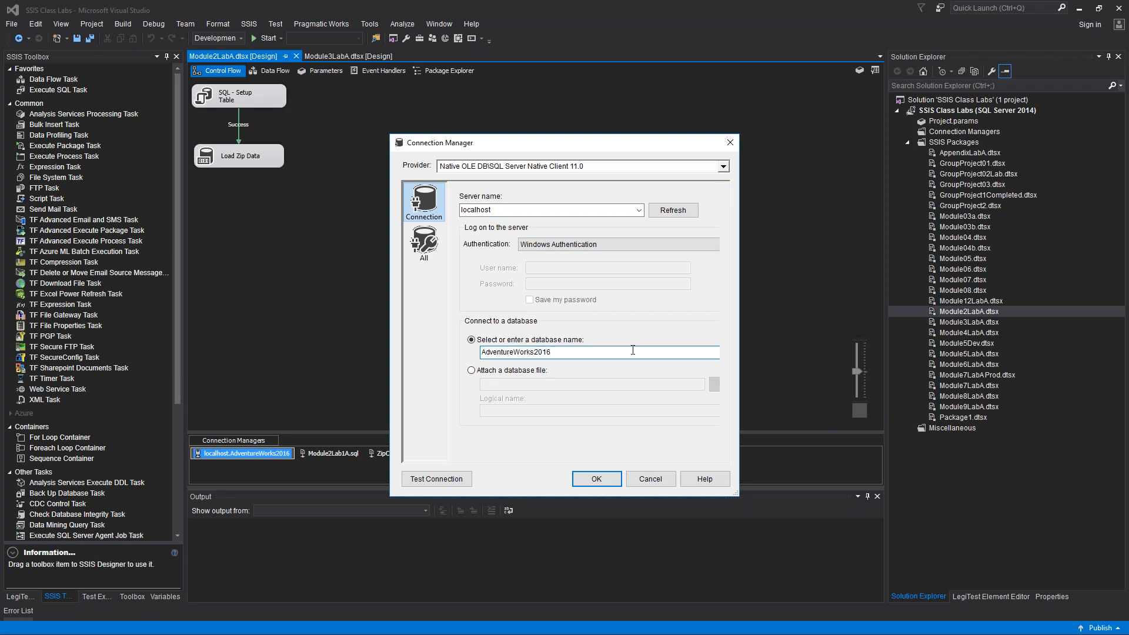
click(428, 482)
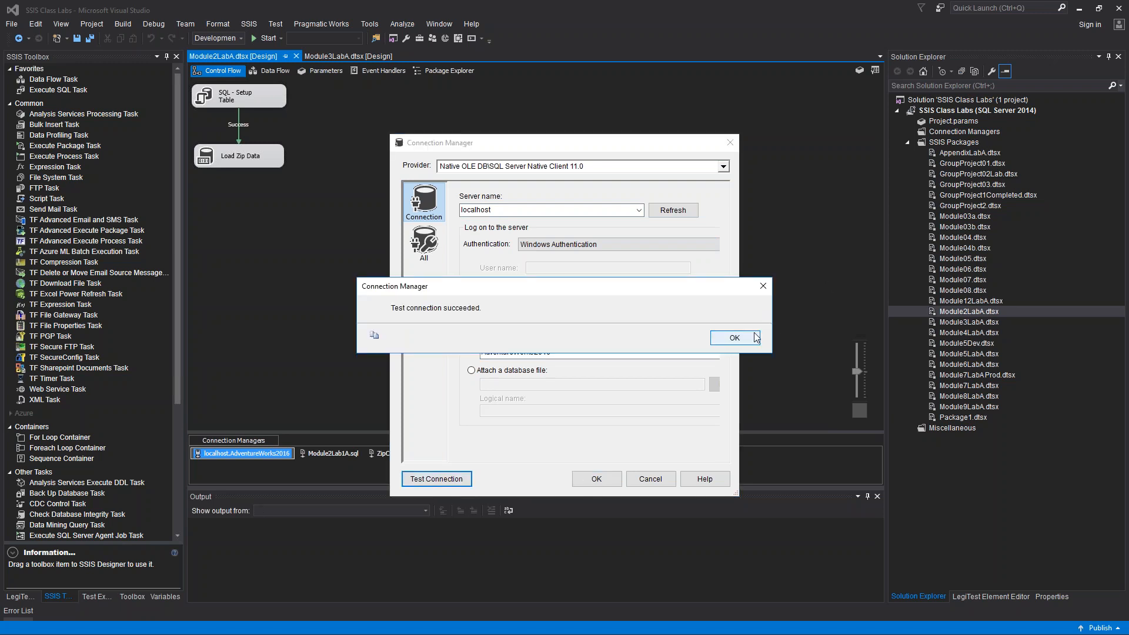
click(735, 338)
click(592, 484)
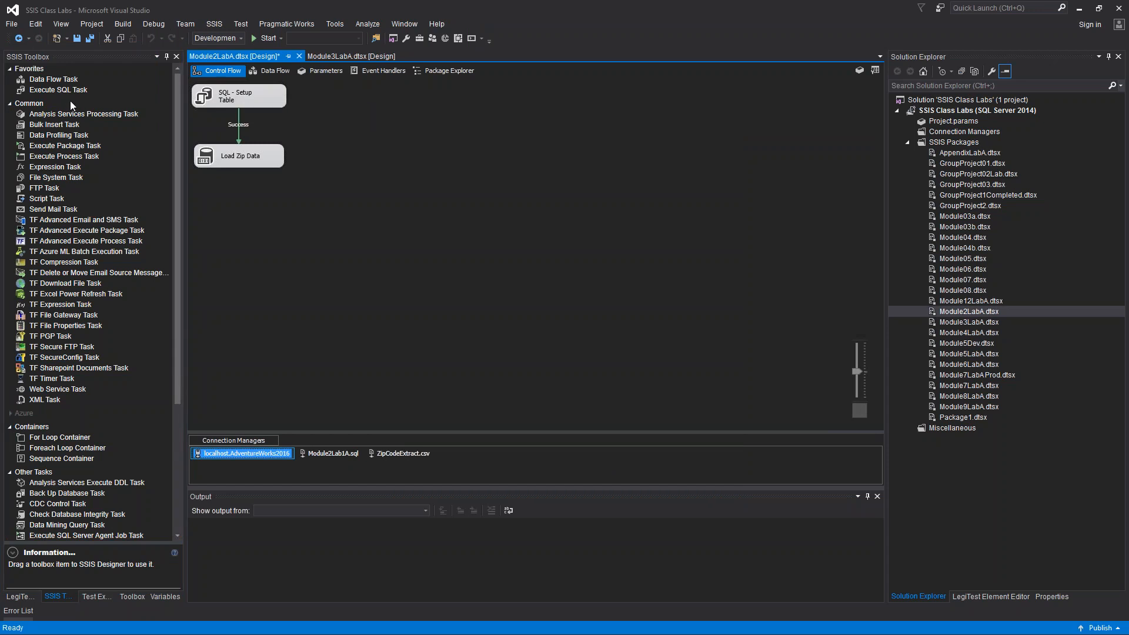
Add an Execute SQL Task to the empty control flow area beside the existing tasks and delete it.
drag(62, 91, 367, 112)
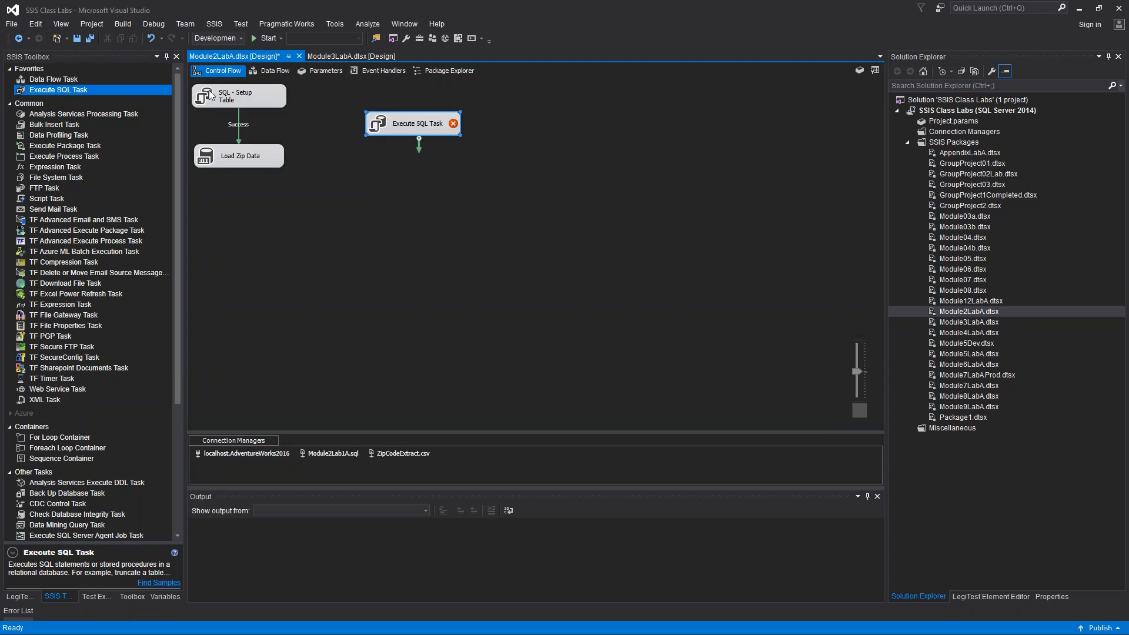
click(446, 209)
click(410, 130)
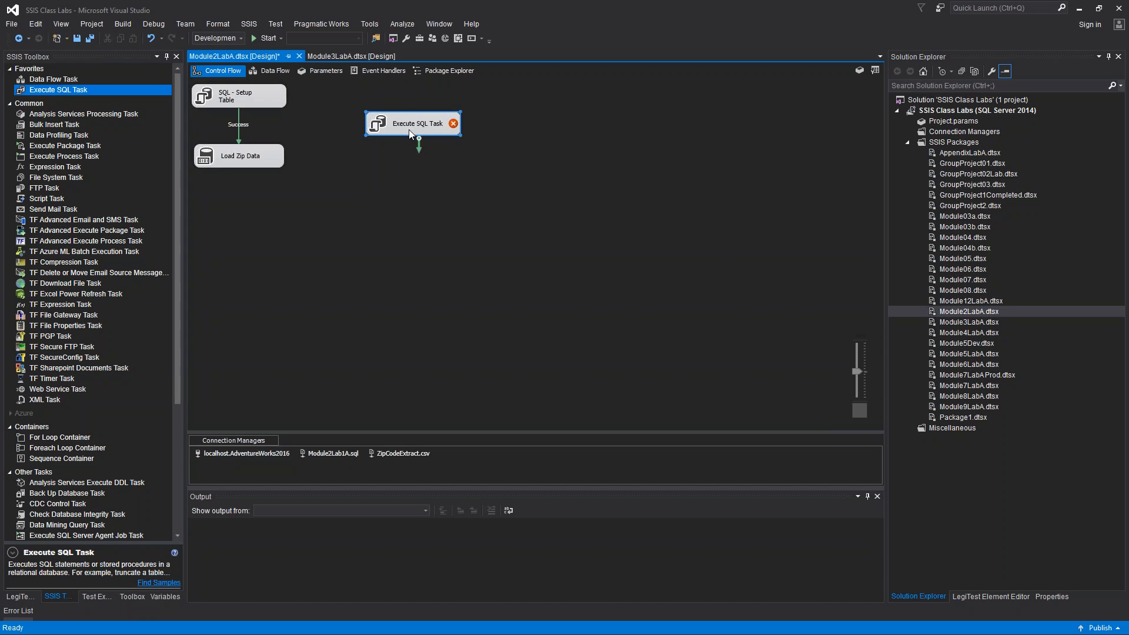
key(Delete)
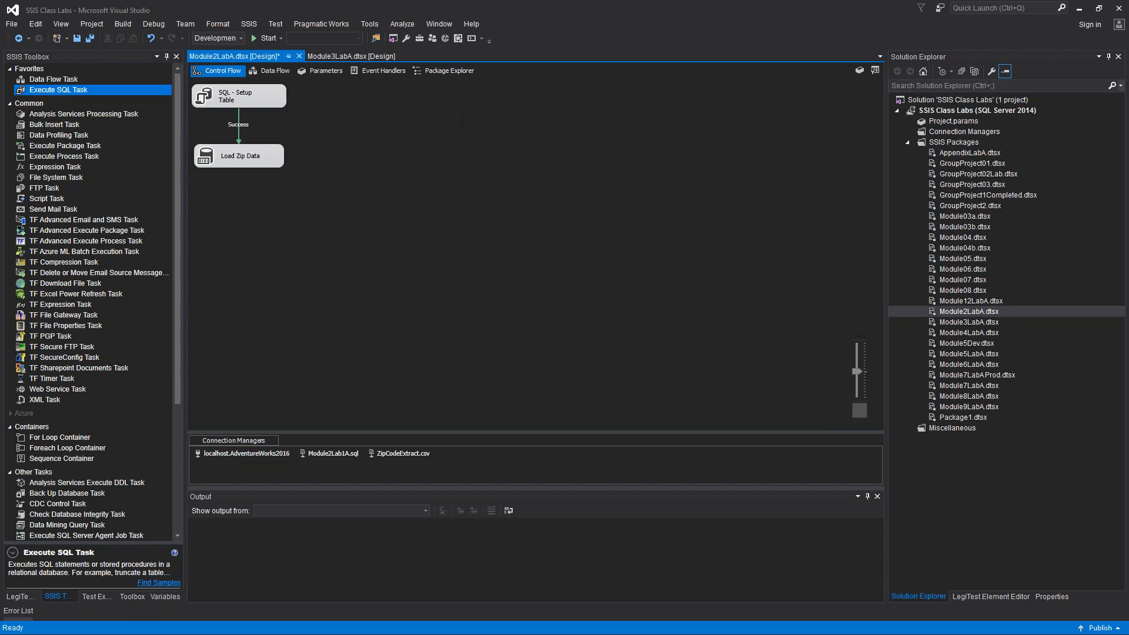
Examine the description, database connection and file connection choices of the SQL - Setup Table task, discarding any changes.
double_click(270, 94)
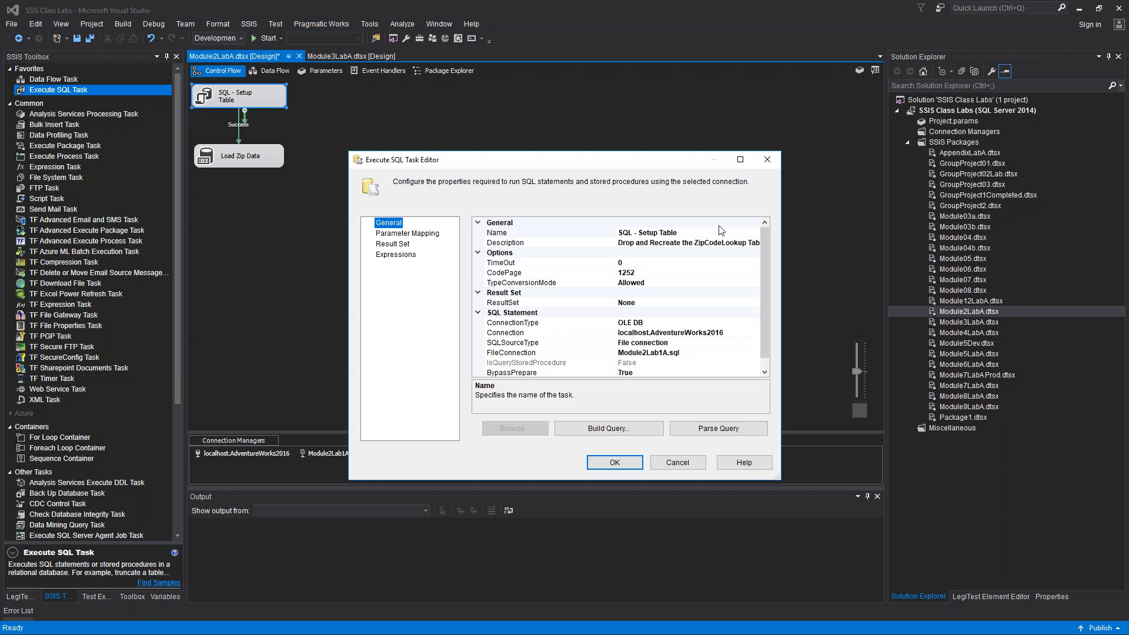
click(692, 241)
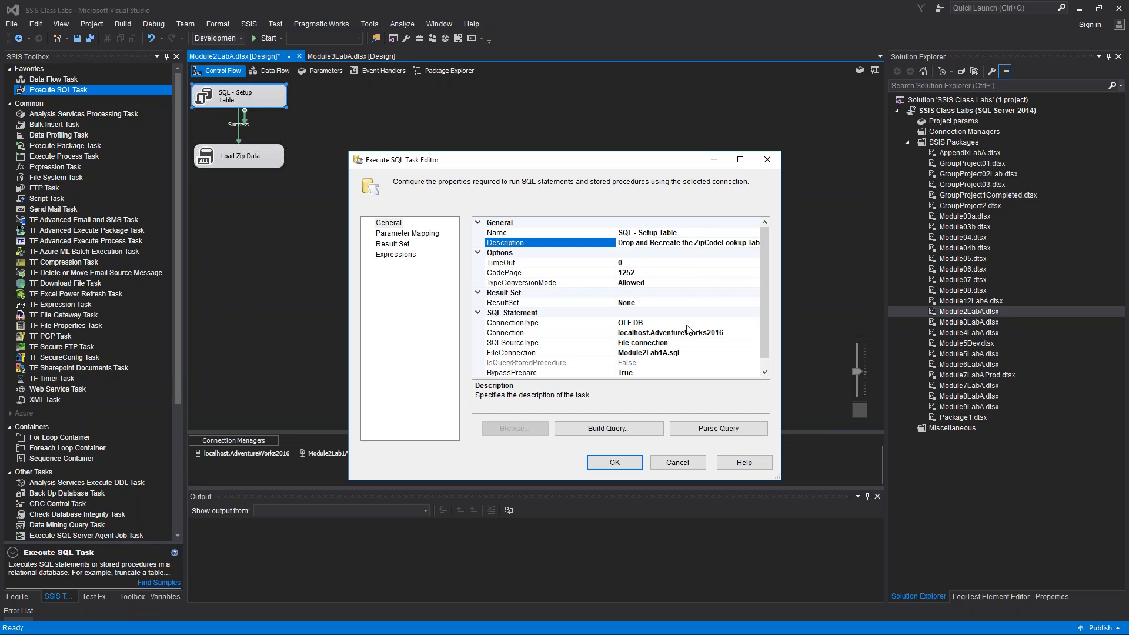
click(720, 332)
click(754, 333)
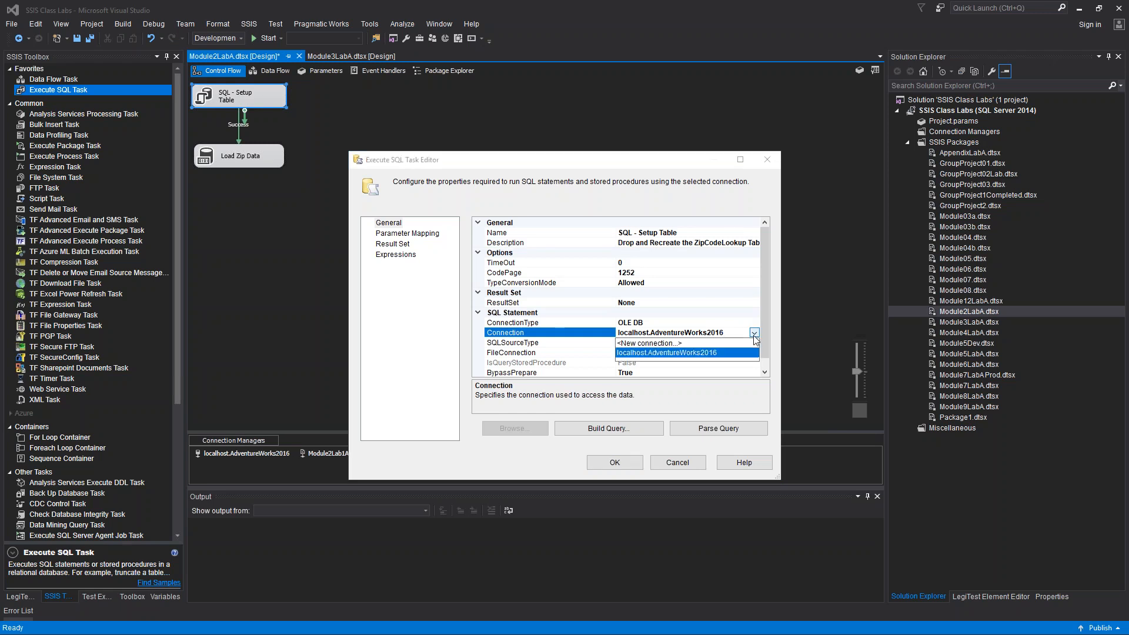
click(754, 335)
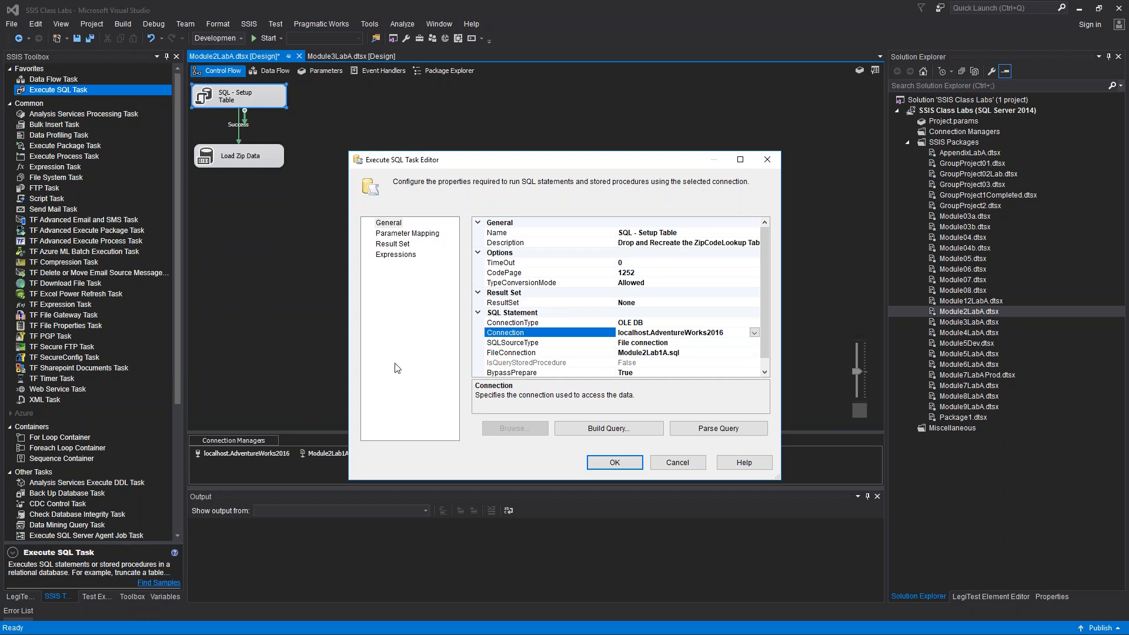
click(689, 353)
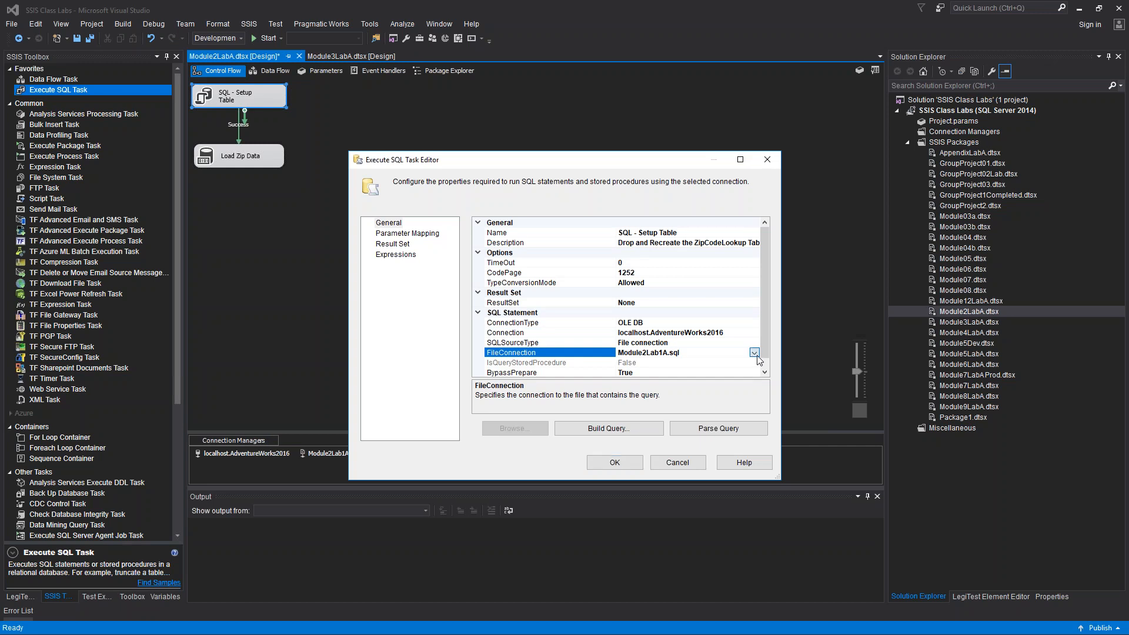
click(754, 352)
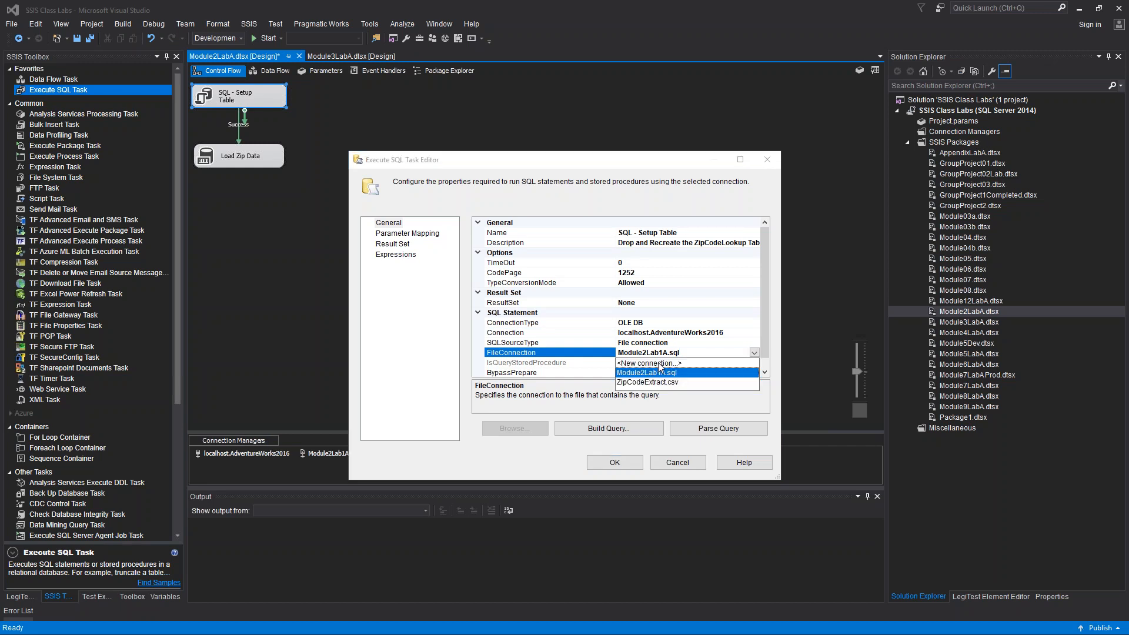
click(755, 353)
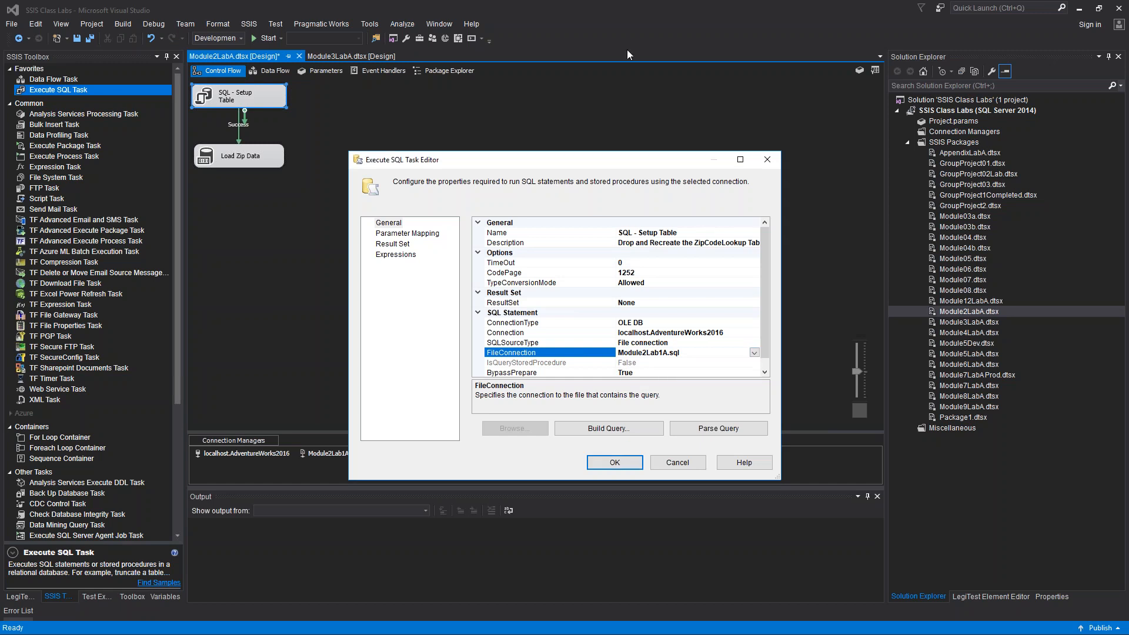
drag(641, 85, 641, 77)
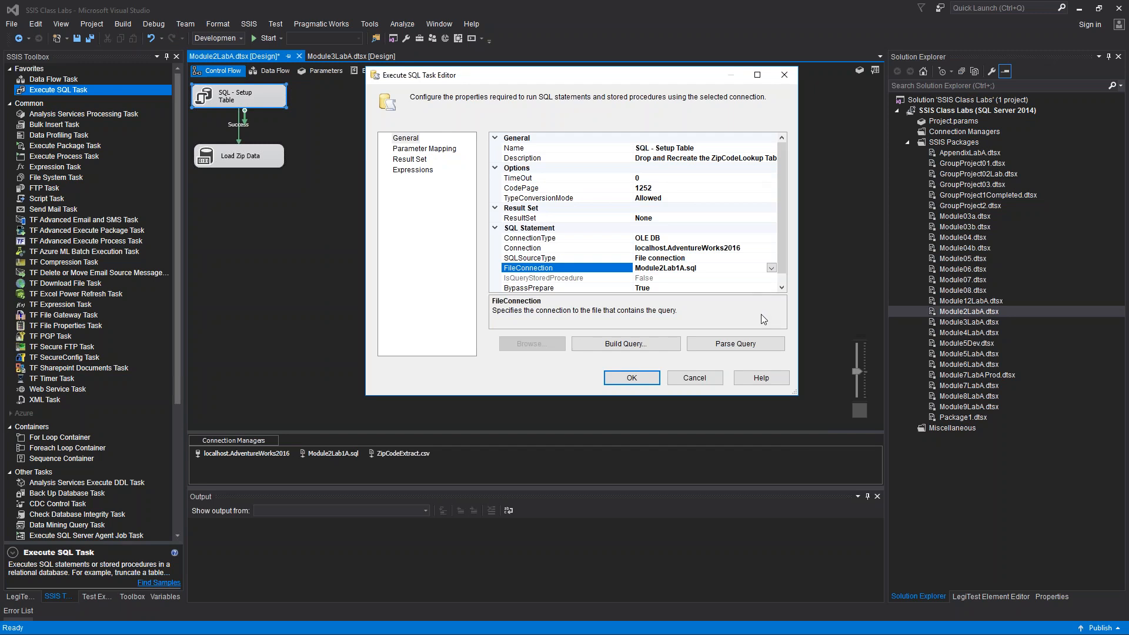
click(694, 378)
Check the file referenced by the Module2Lab1A.sql connection manager and the file connection used by the SQL - Setup Table task.
double_click(323, 454)
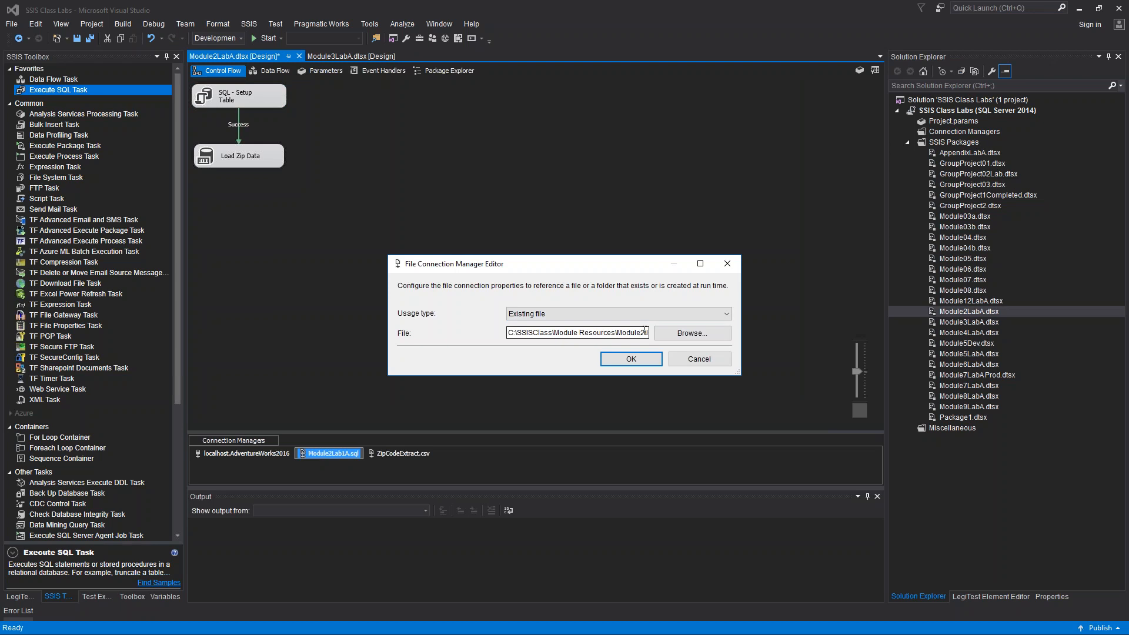
click(699, 359)
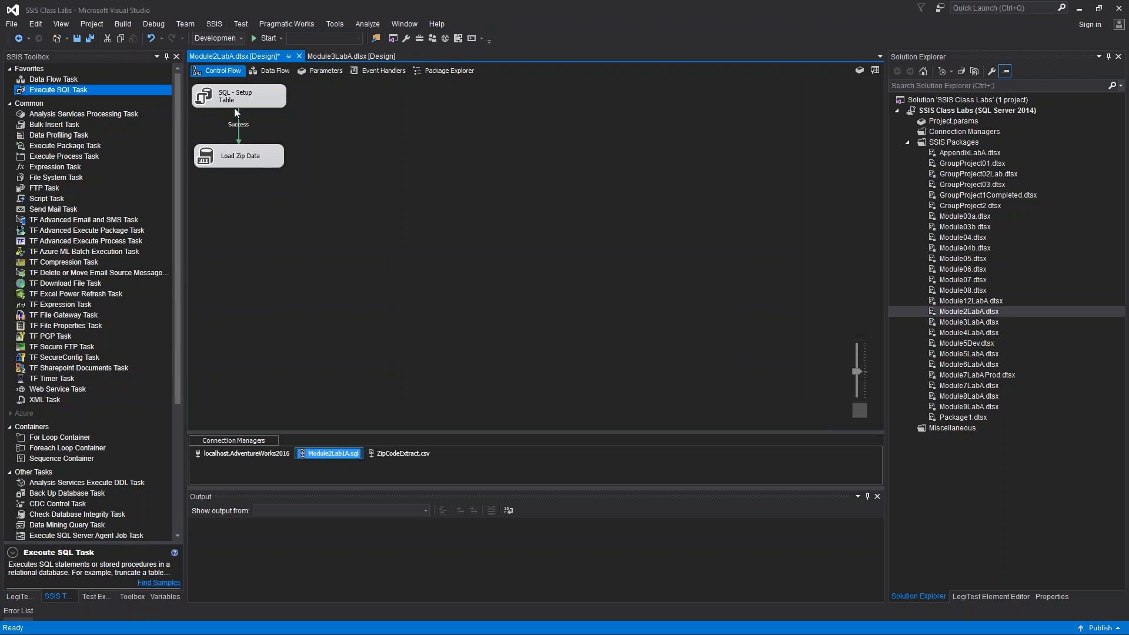
double_click(248, 103)
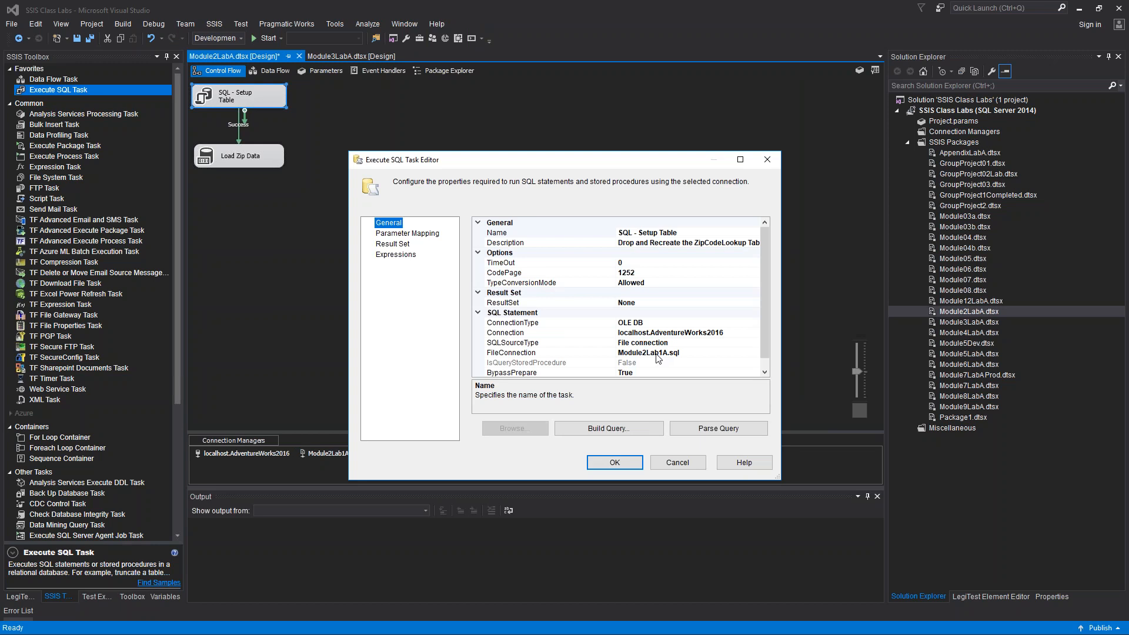
click(676, 462)
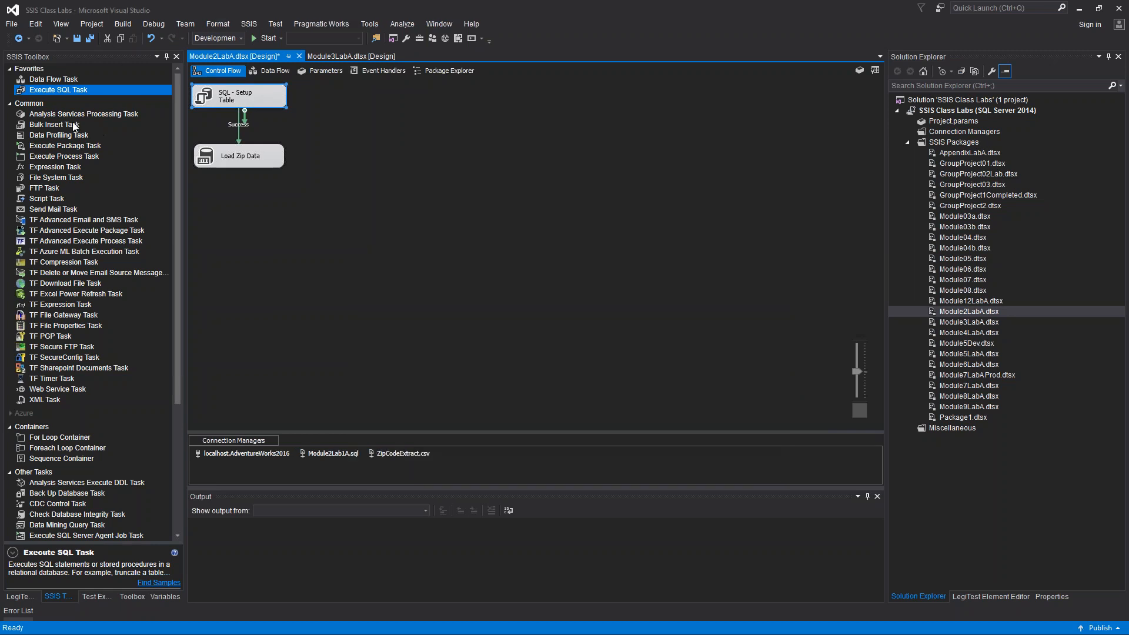
Examine the connection settings of the Load Zip Data bulk insert task.
click(75, 126)
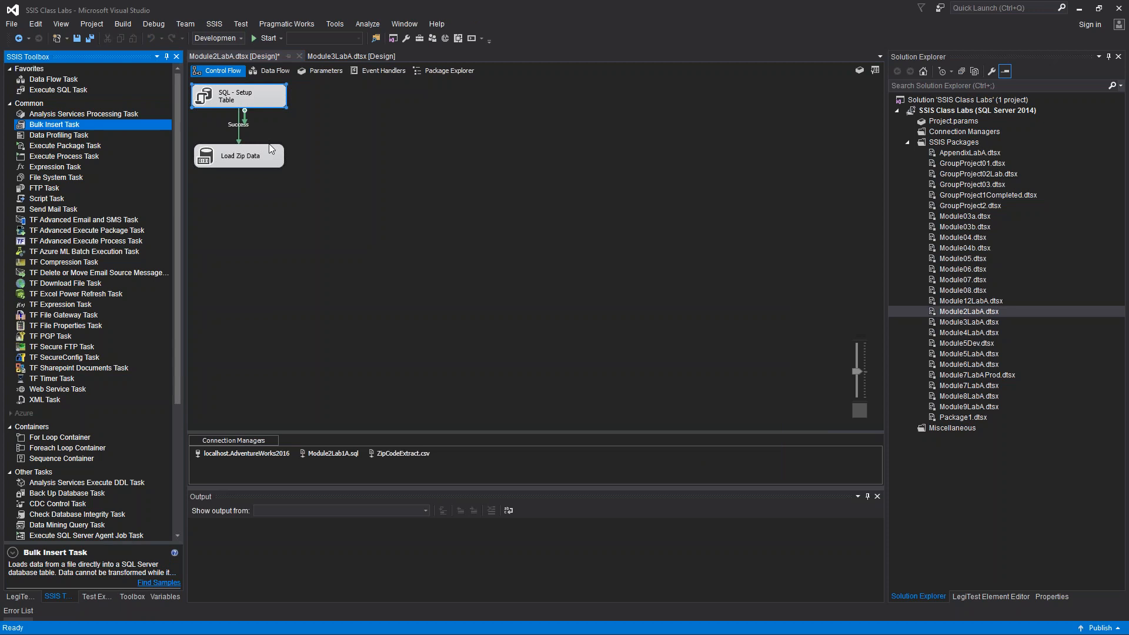
click(291, 182)
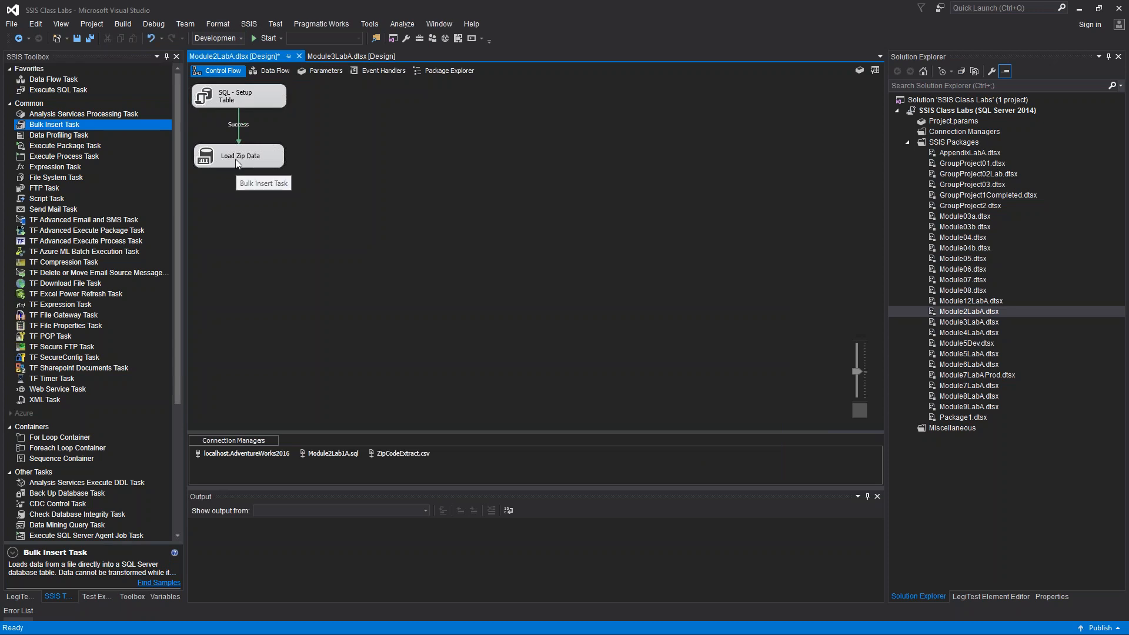
double_click(235, 159)
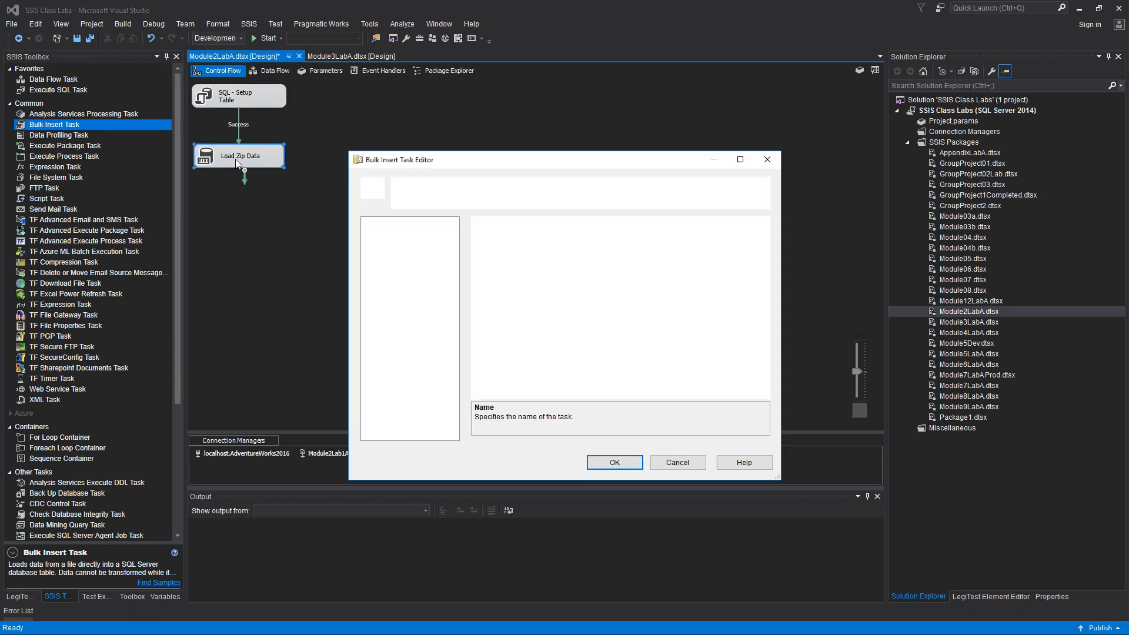
click(396, 234)
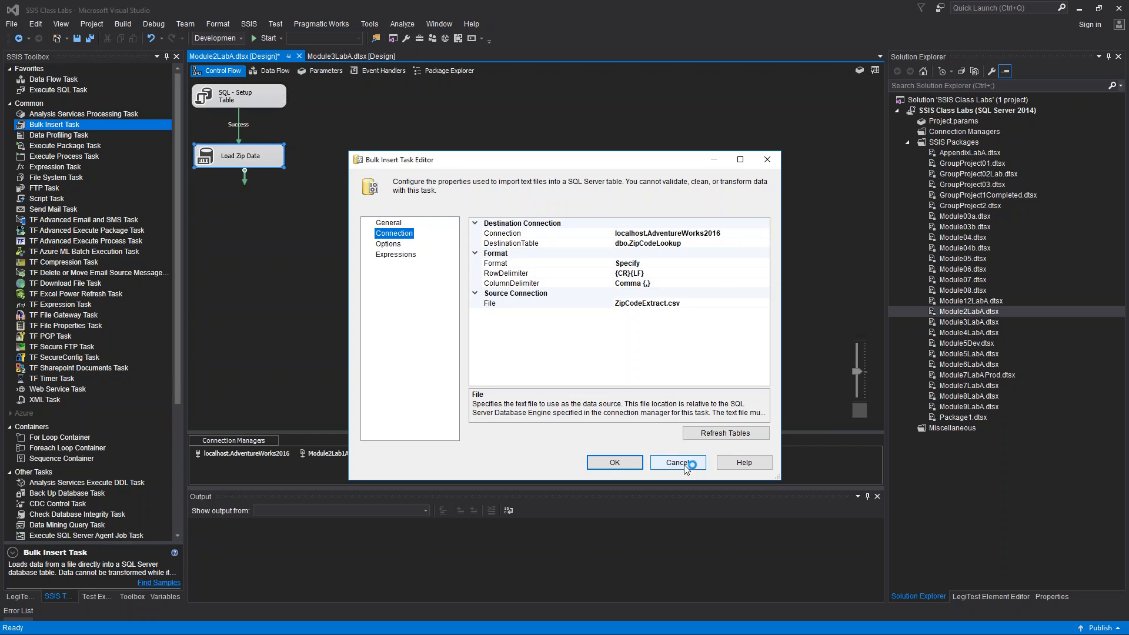
Close the Load Zip Data bulk insert settings and execute the Module2LabA.dtsx package from the solution.
click(615, 465)
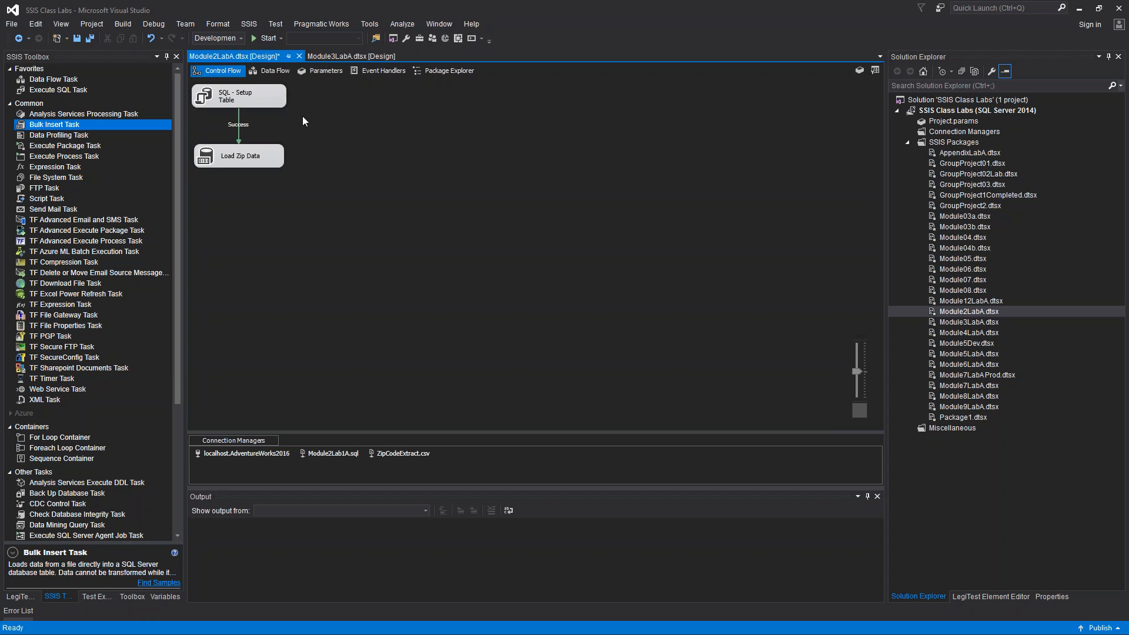
right_click(342, 128)
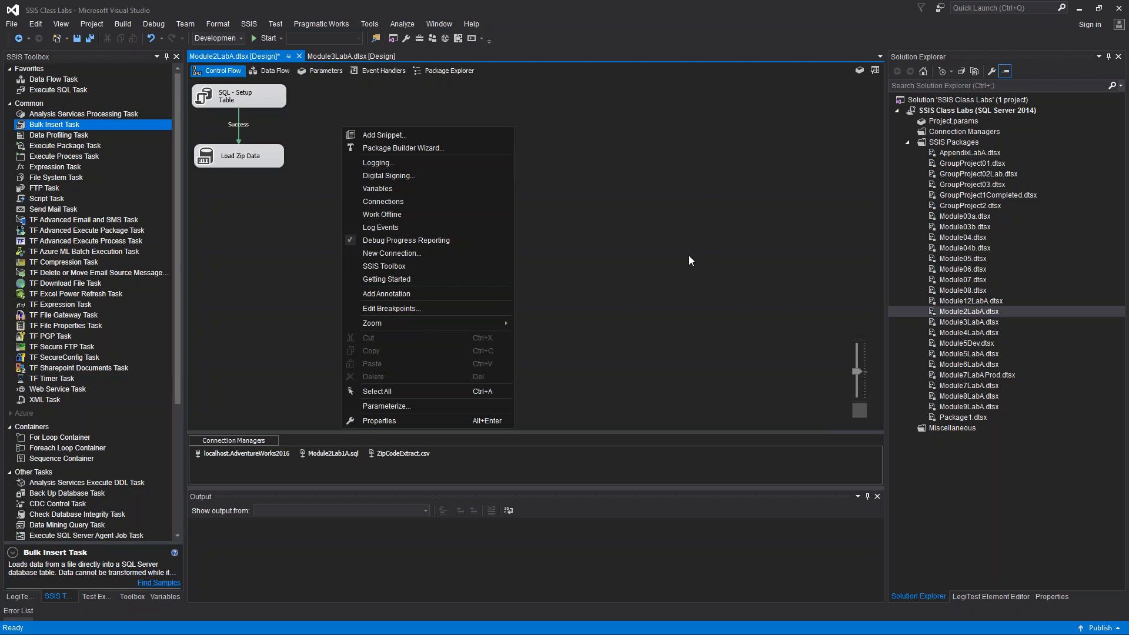
right_click(970, 311)
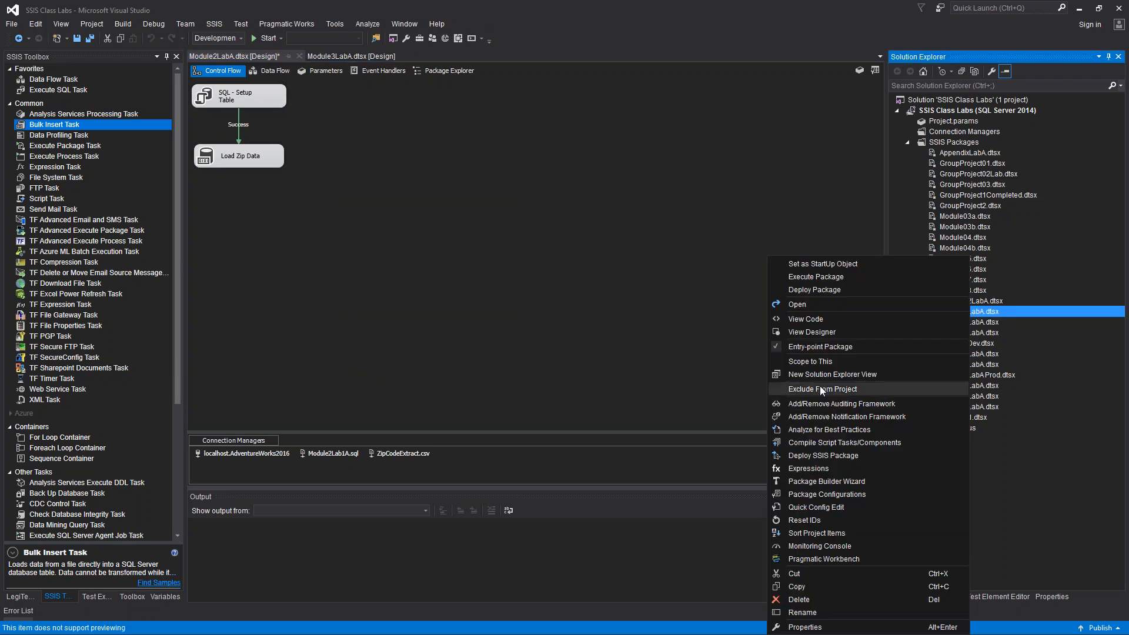
click(822, 288)
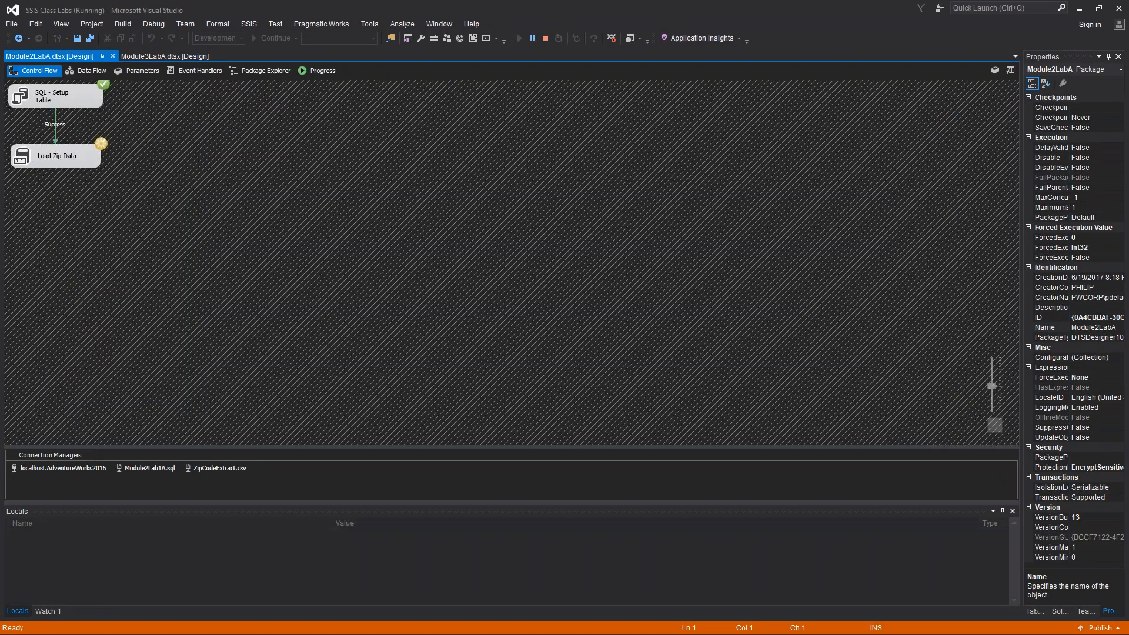
Review the execution progress of the Module2LabA package, return to its control flow and stop debugging.
click(315, 71)
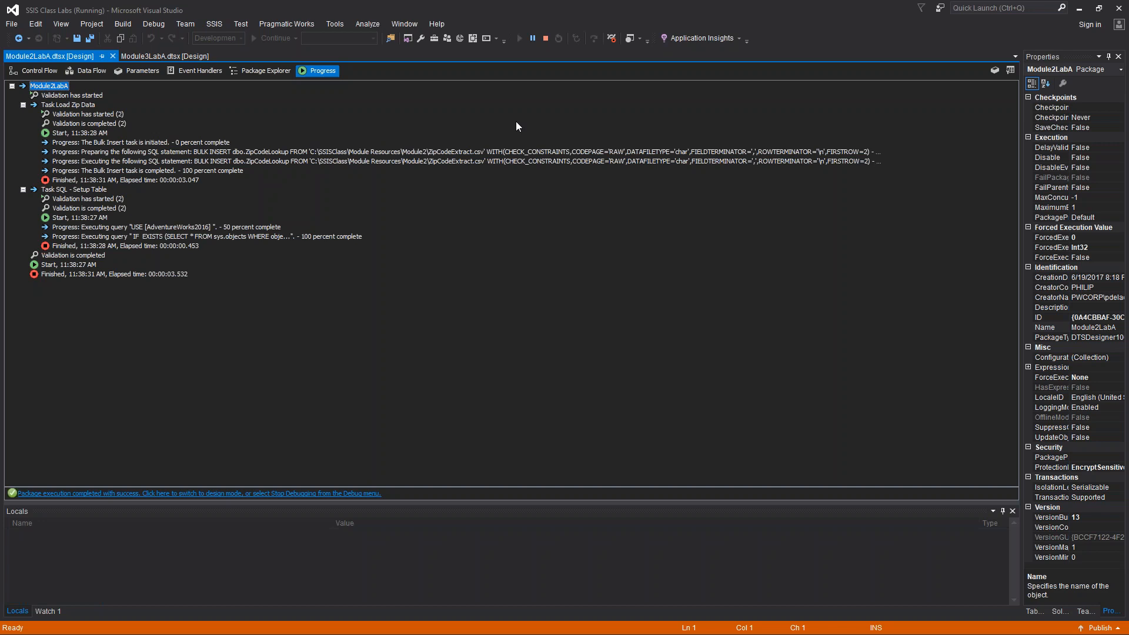
click(58, 71)
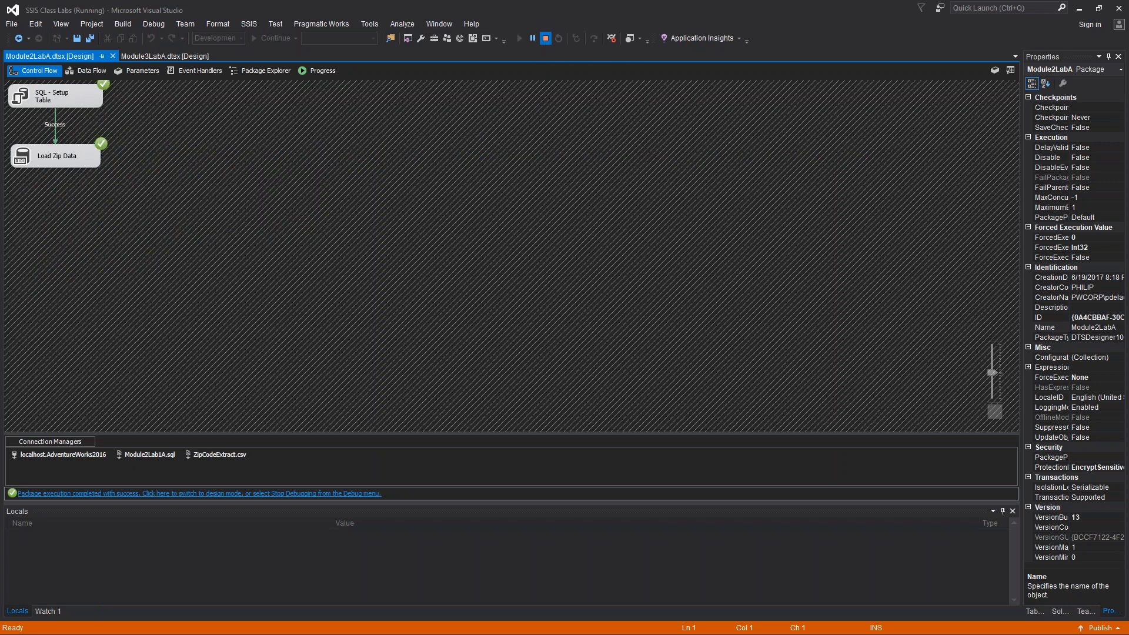
click(545, 39)
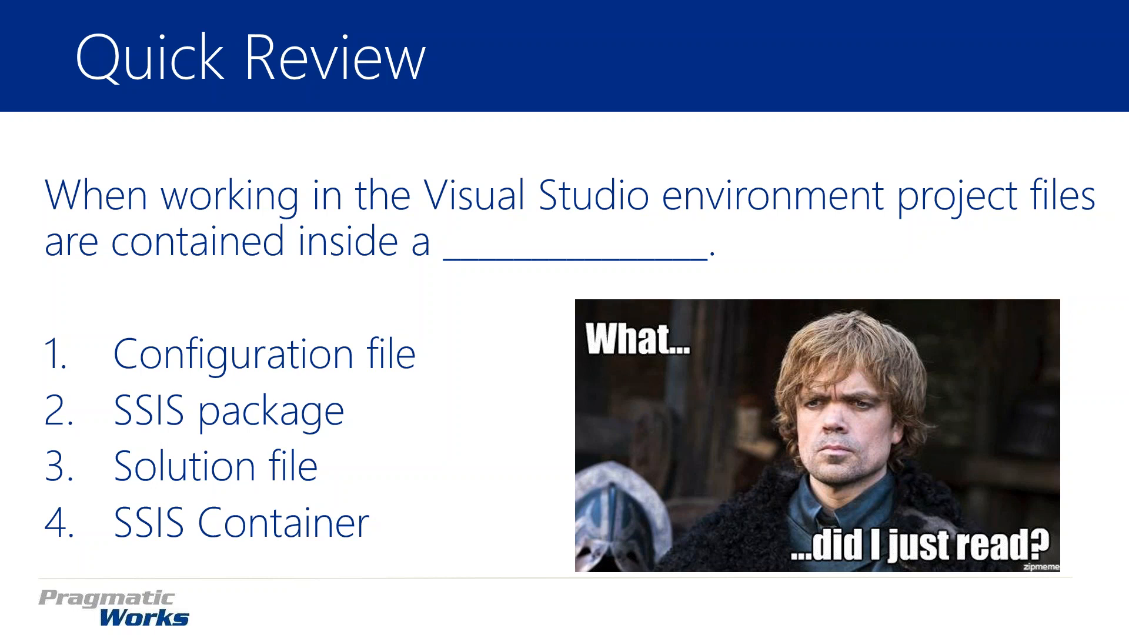
key(Right)
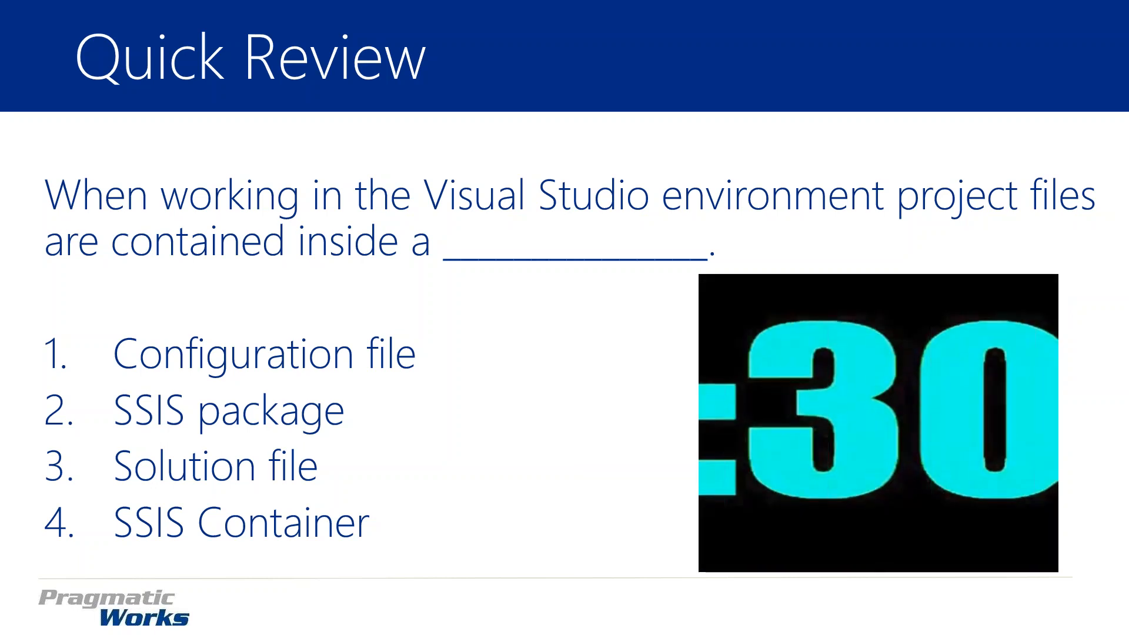
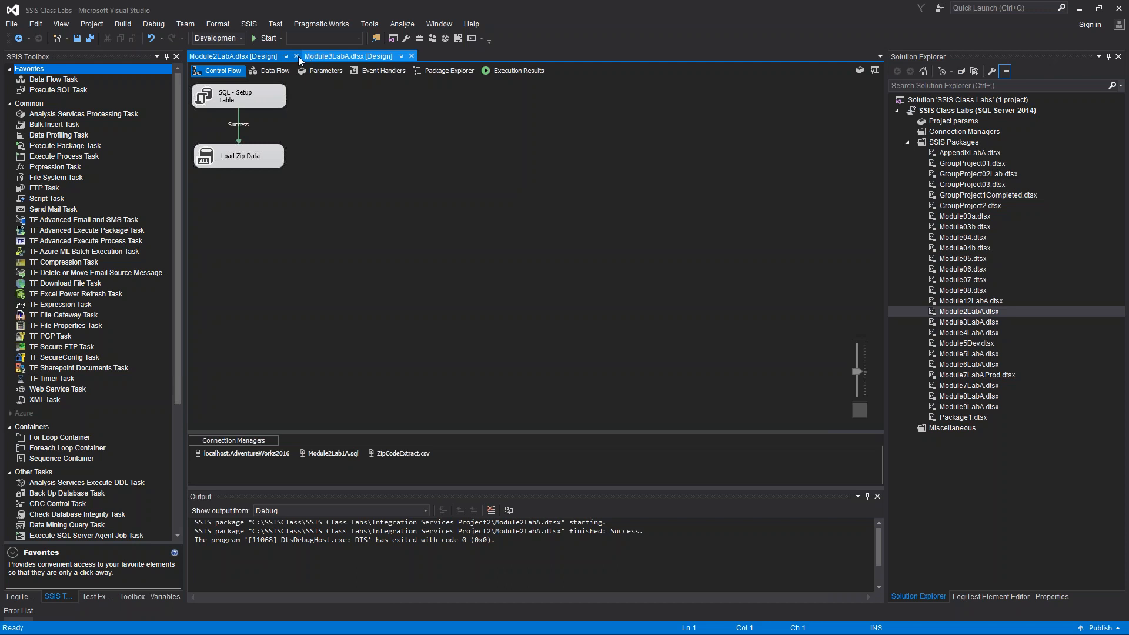
Close the Module2LabA.dtsx design and bring up the control flow of Module3LabA.dtsx.
click(296, 55)
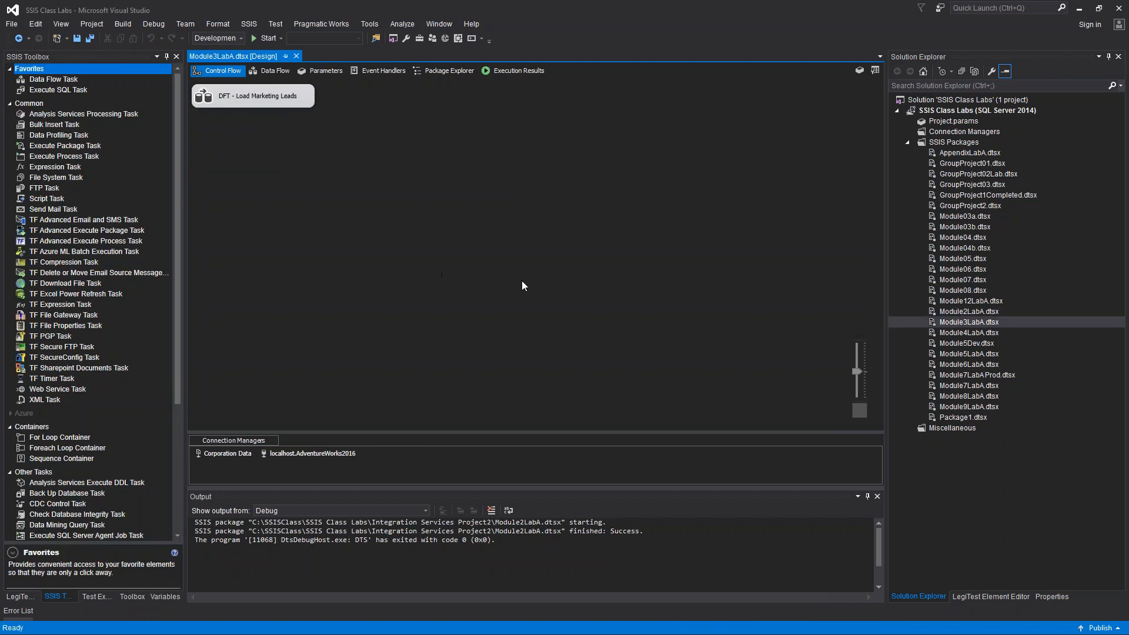
key(alt+Tab)
click(544, 181)
Add a Data Flow Task to the empty control flow area below DFT - Load Marketing Leads and delete it.
drag(30, 83, 375, 188)
drag(323, 162, 345, 178)
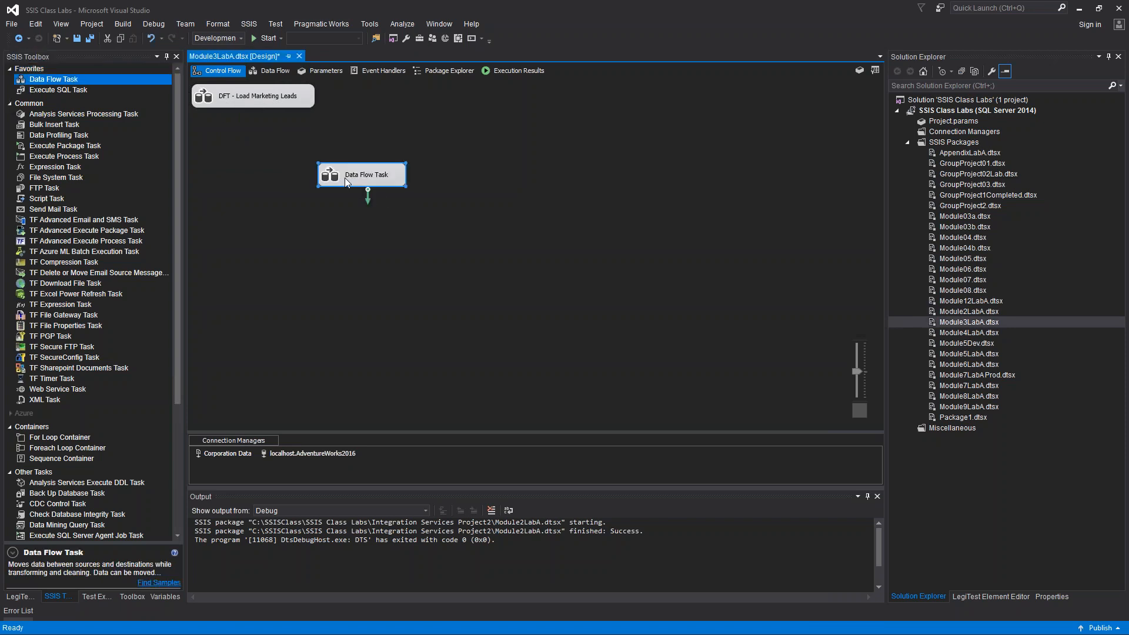
key(Delete)
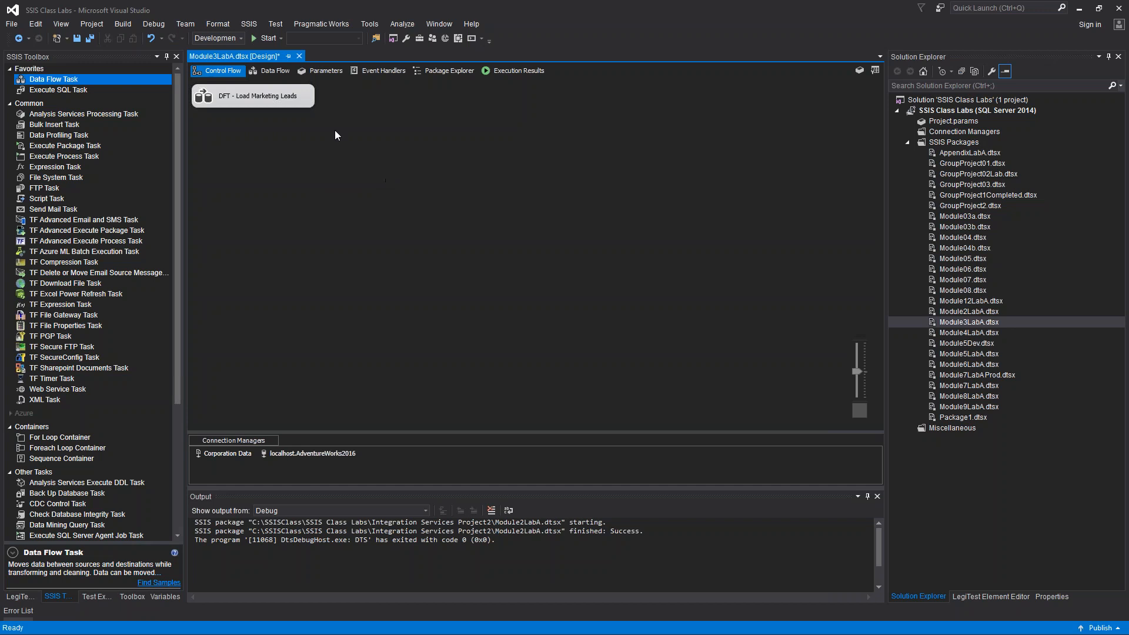
Open the DFT - Load Marketing Leads data flow and examine the Corporation Data source's connection settings, discarding the new connection manager.
double_click(282, 99)
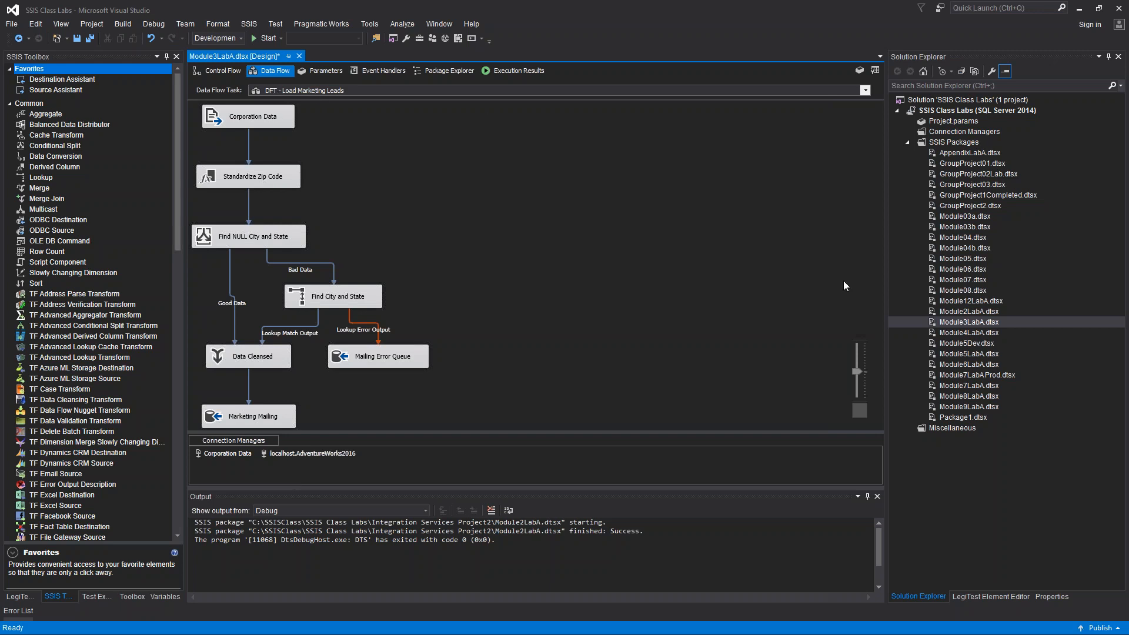
right_click(272, 119)
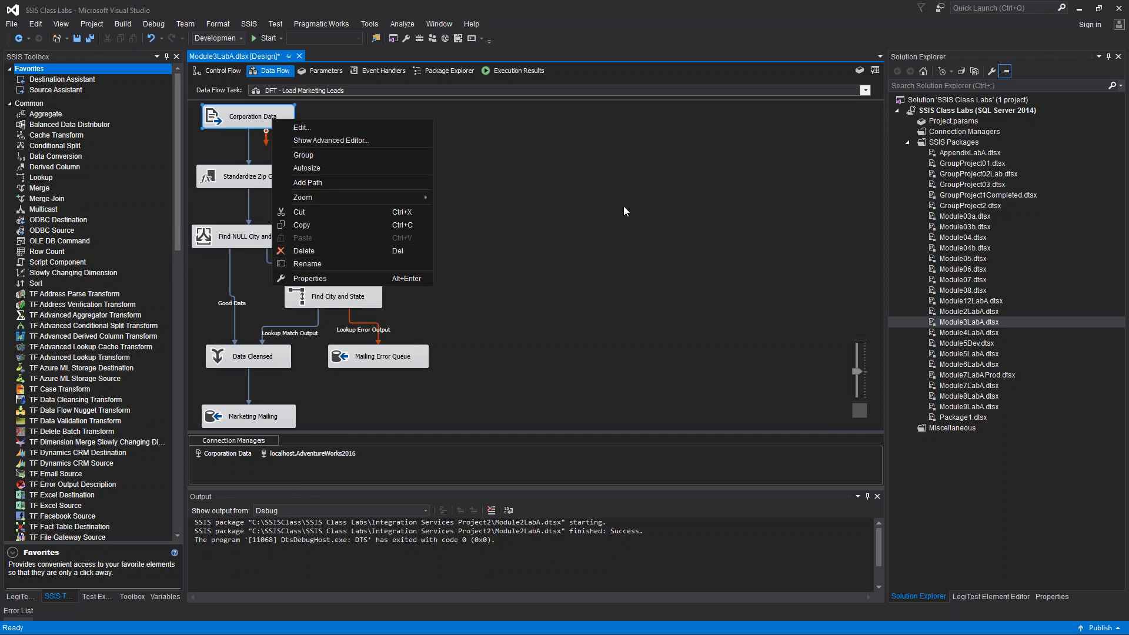
click(643, 182)
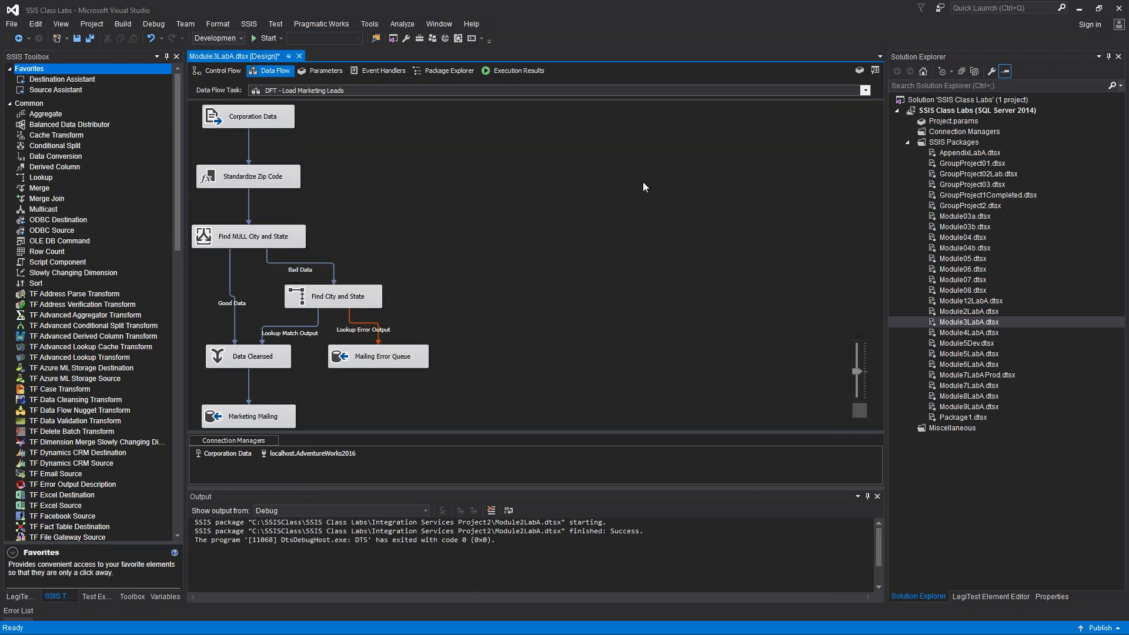
double_click(262, 121)
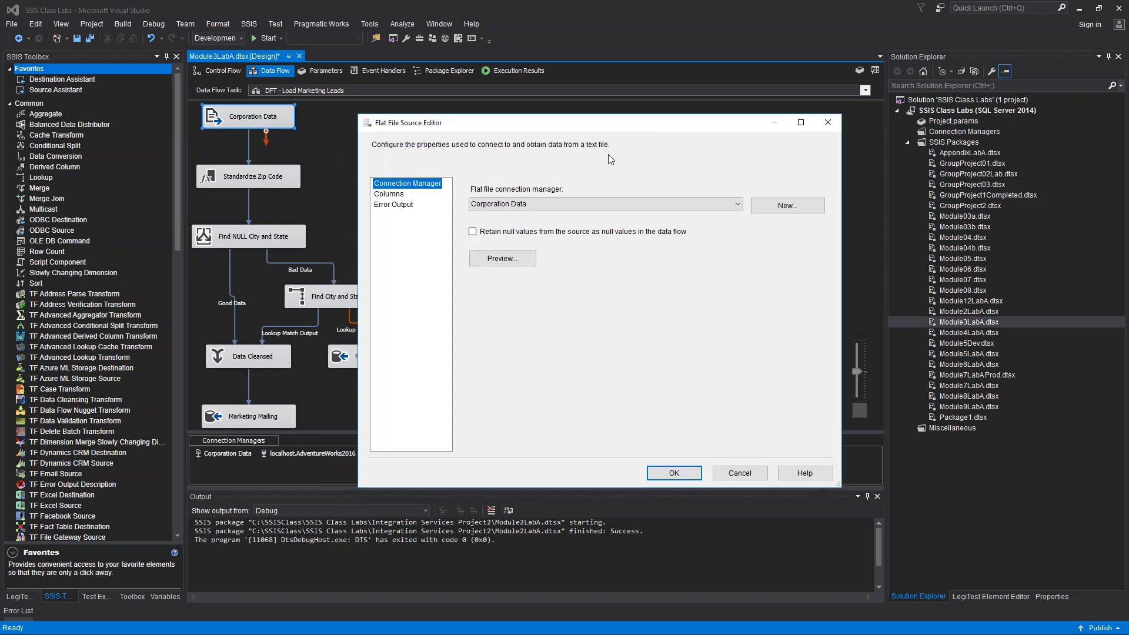
click(776, 207)
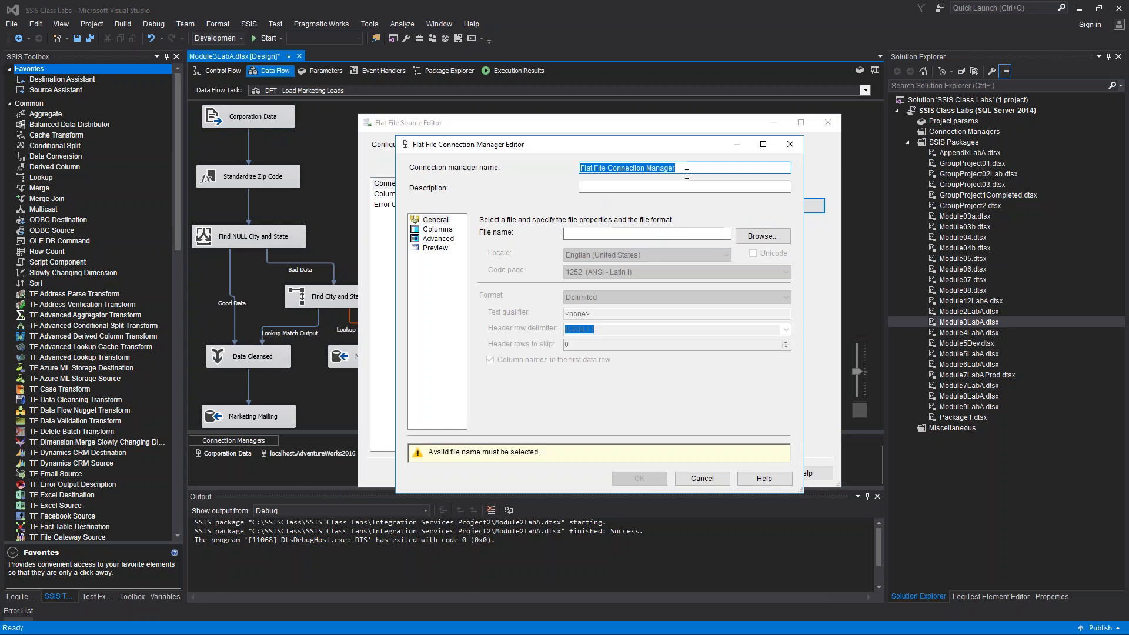
click(796, 143)
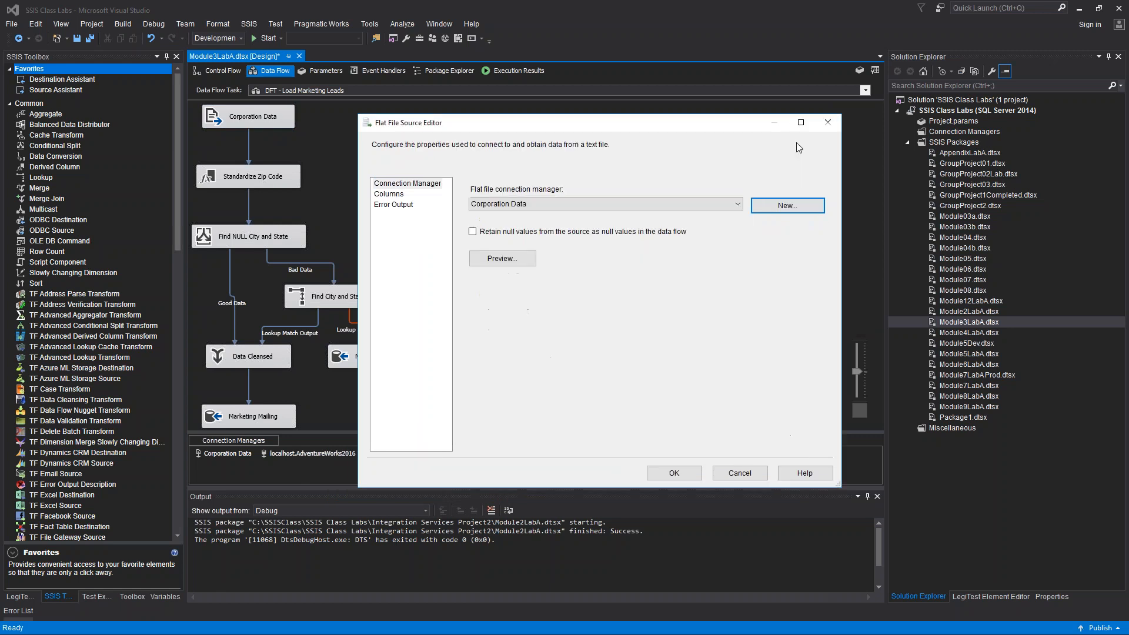
click(821, 123)
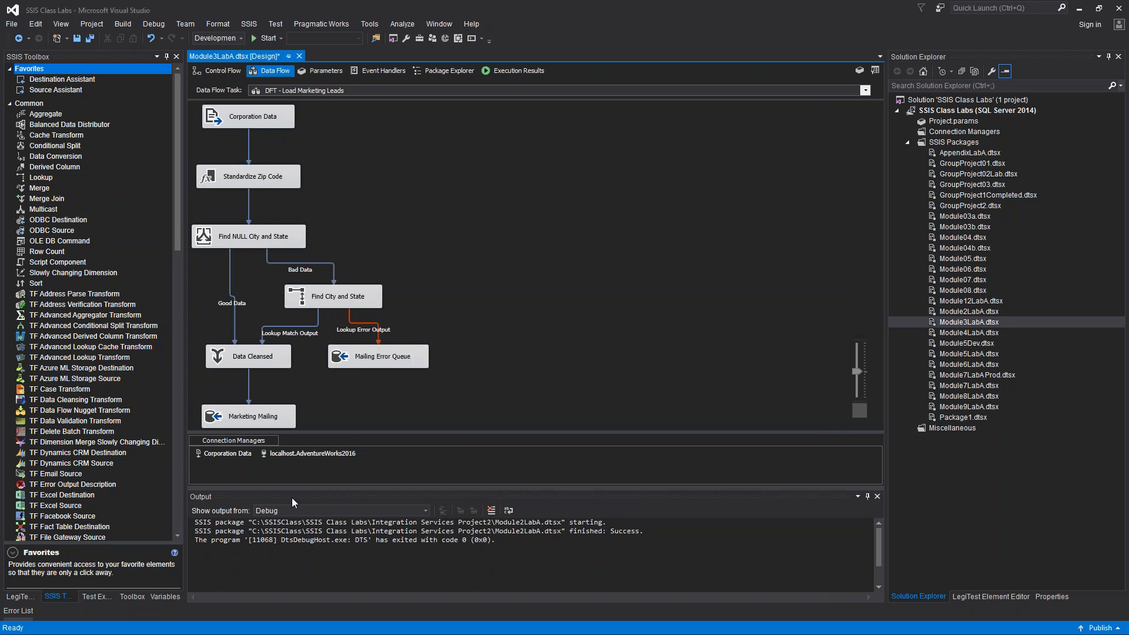
Examine the file settings, columns and data preview of the Corporation Data flat file connection manager.
double_click(220, 453)
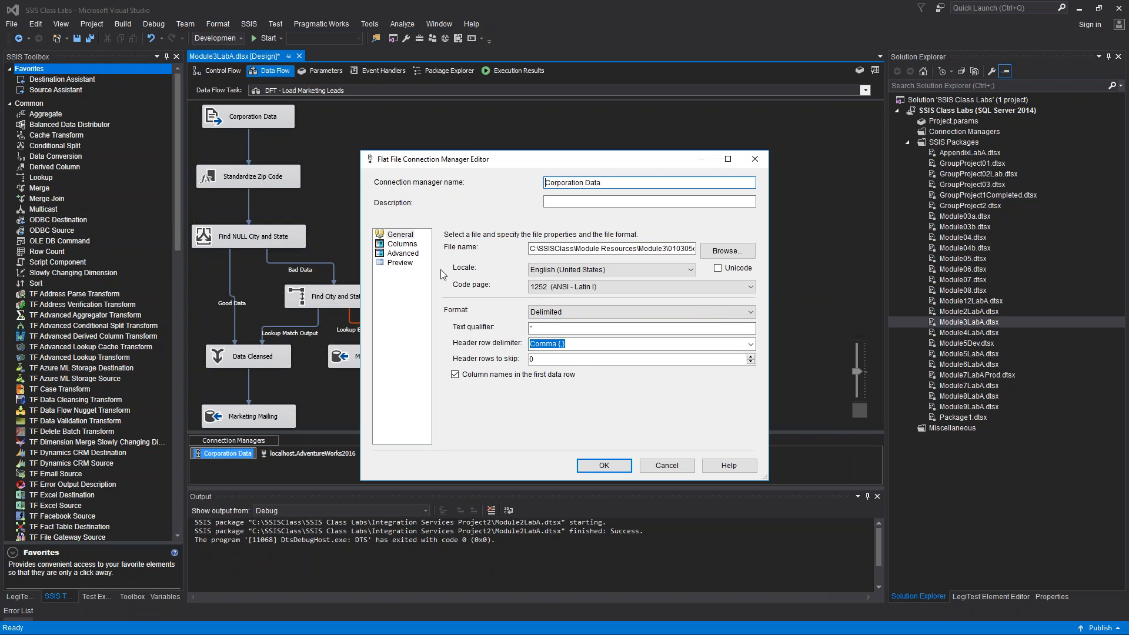
click(399, 245)
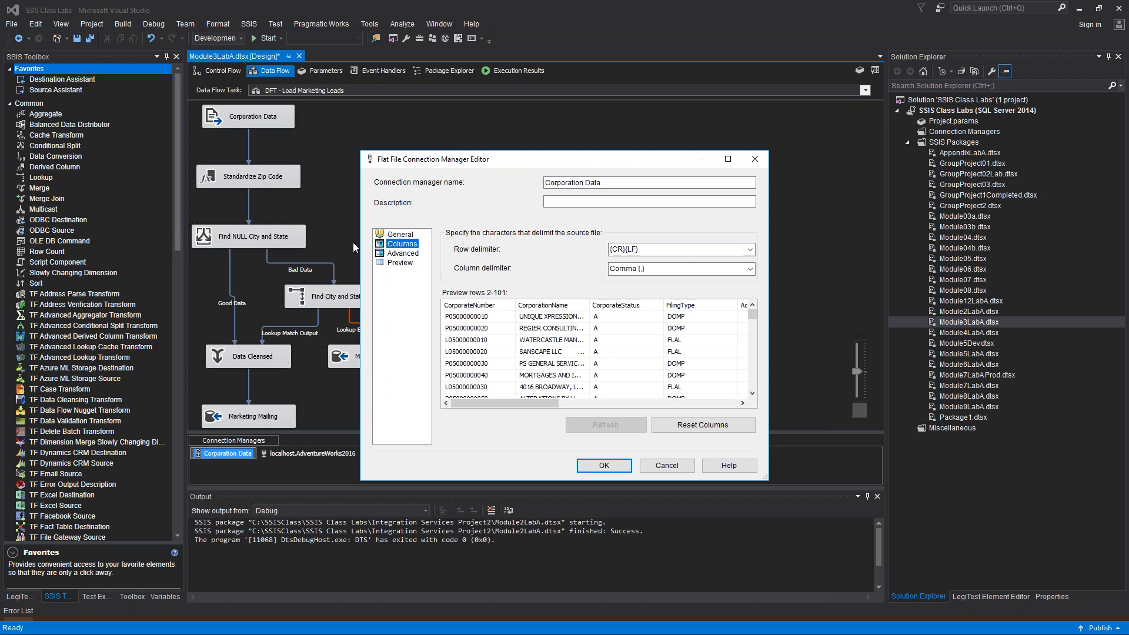
click(400, 263)
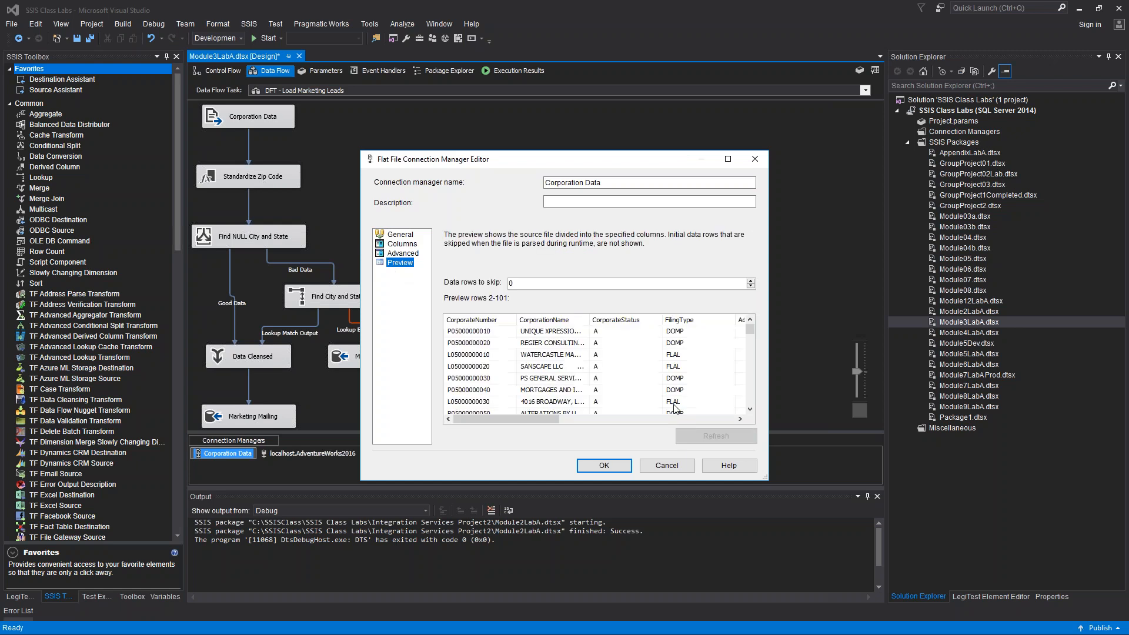
scroll(656, 375, down, 5)
mouse_move(545, 419)
mouse_down()
mouse_move(729, 418)
mouse_move(582, 408)
mouse_move(526, 418)
mouse_up()
click(754, 159)
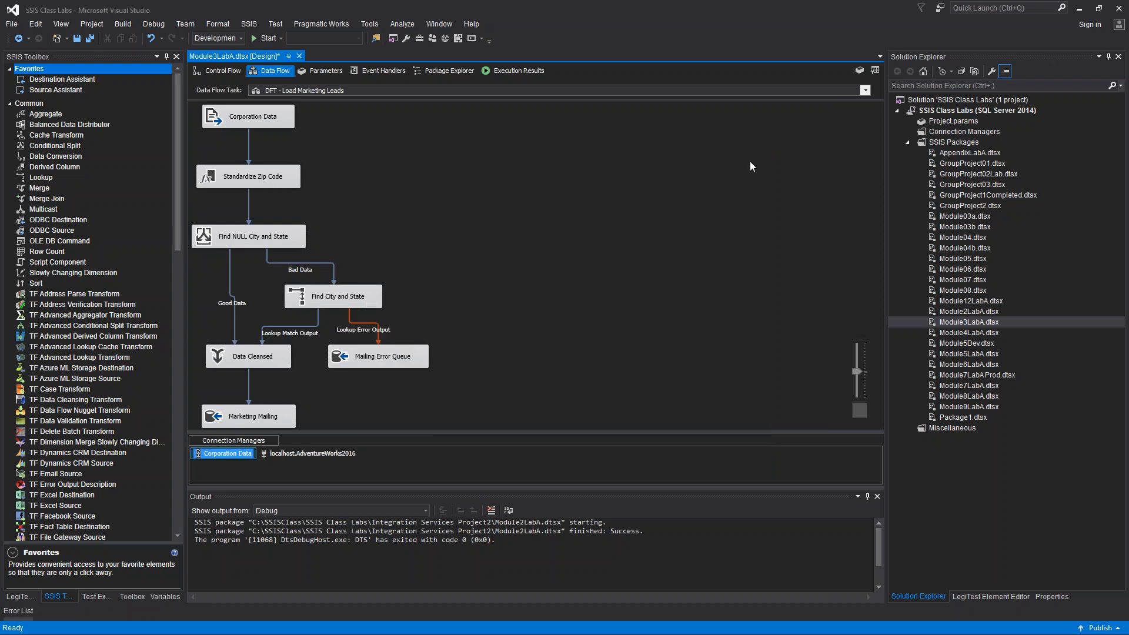
click(385, 145)
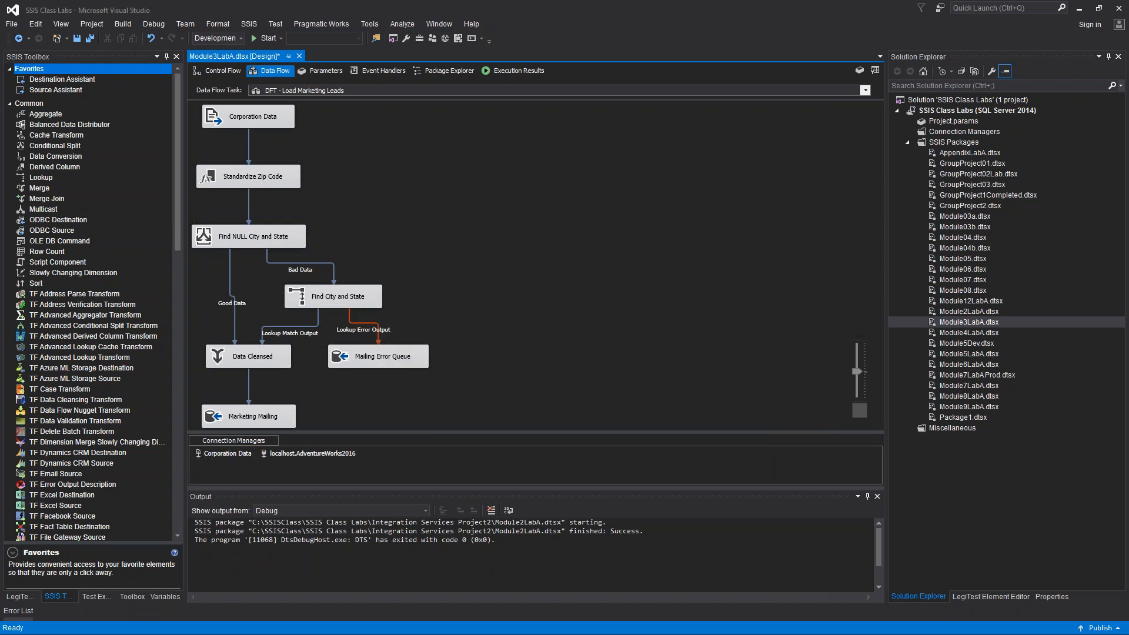
Examine the derived column expression of Standardize Zip Code and the split condition of Find NULL City and State without changing them.
double_click(274, 179)
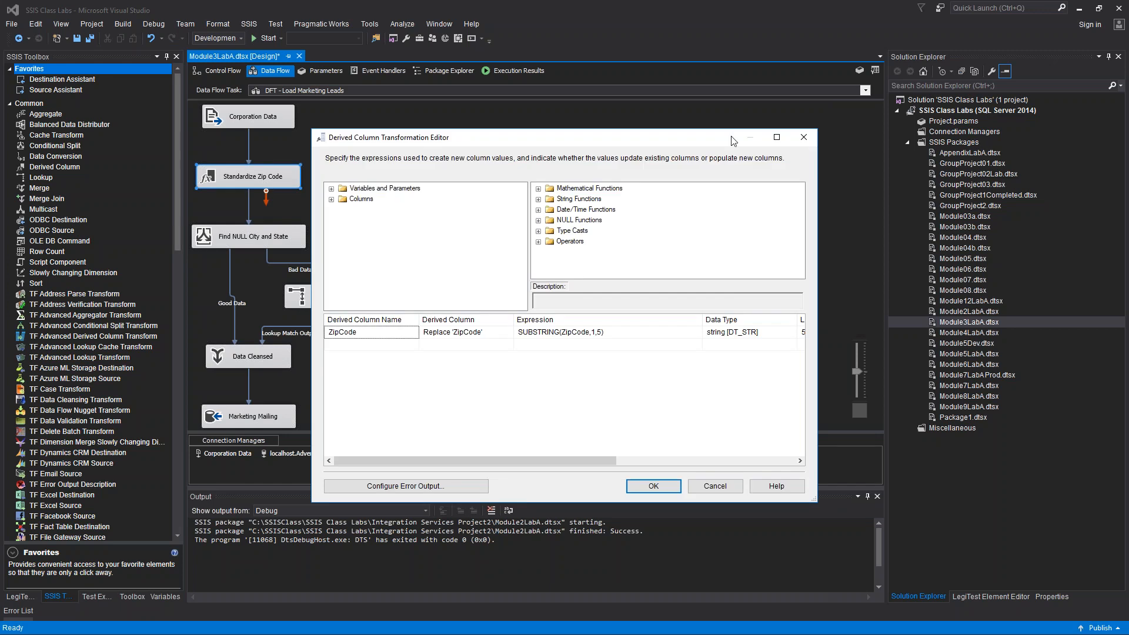
drag(542, 144, 569, 137)
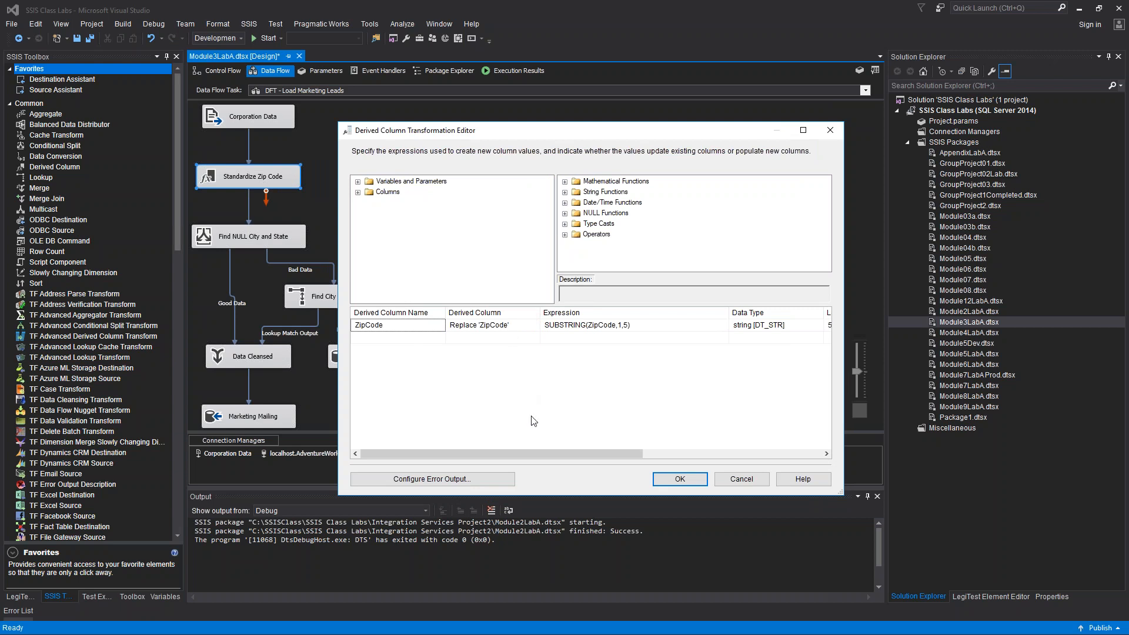
drag(540, 456, 514, 472)
click(735, 480)
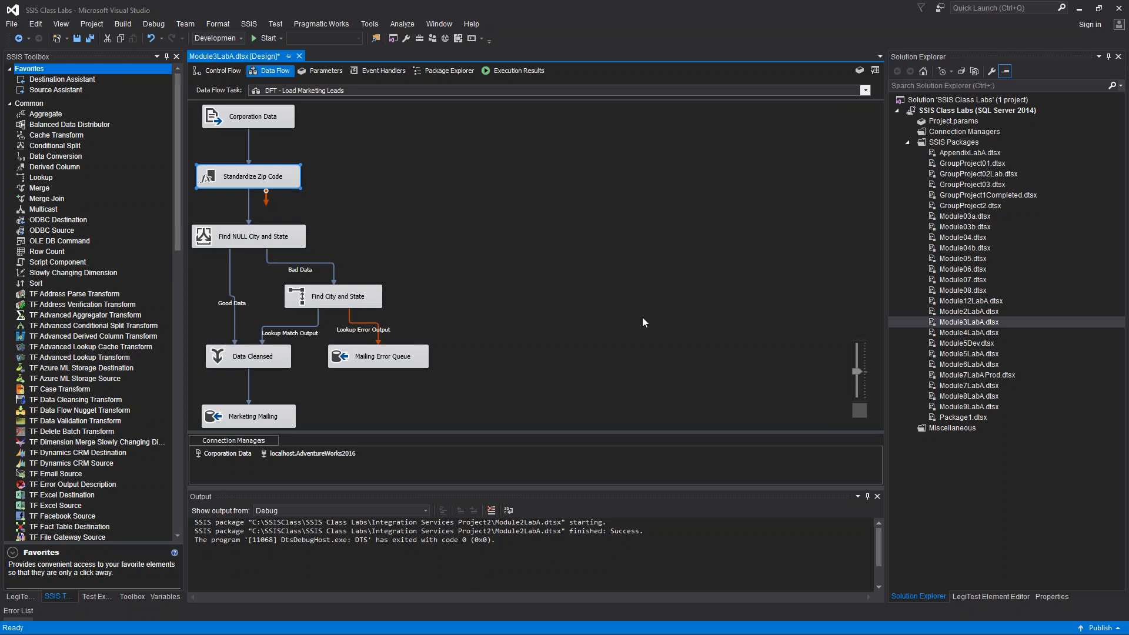
double_click(223, 239)
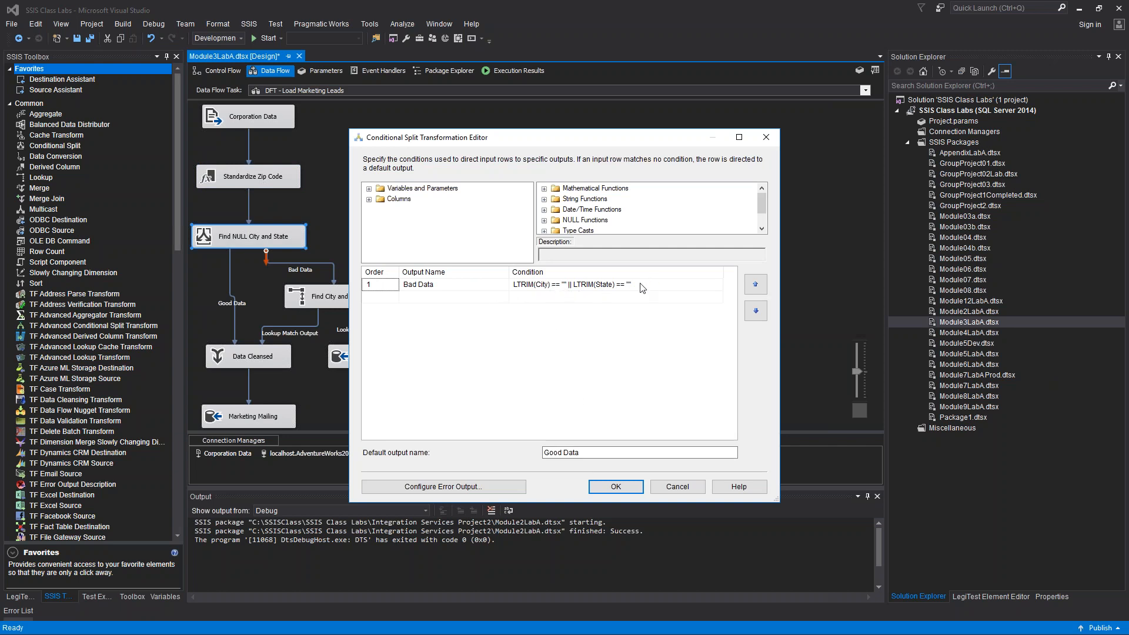
click(776, 134)
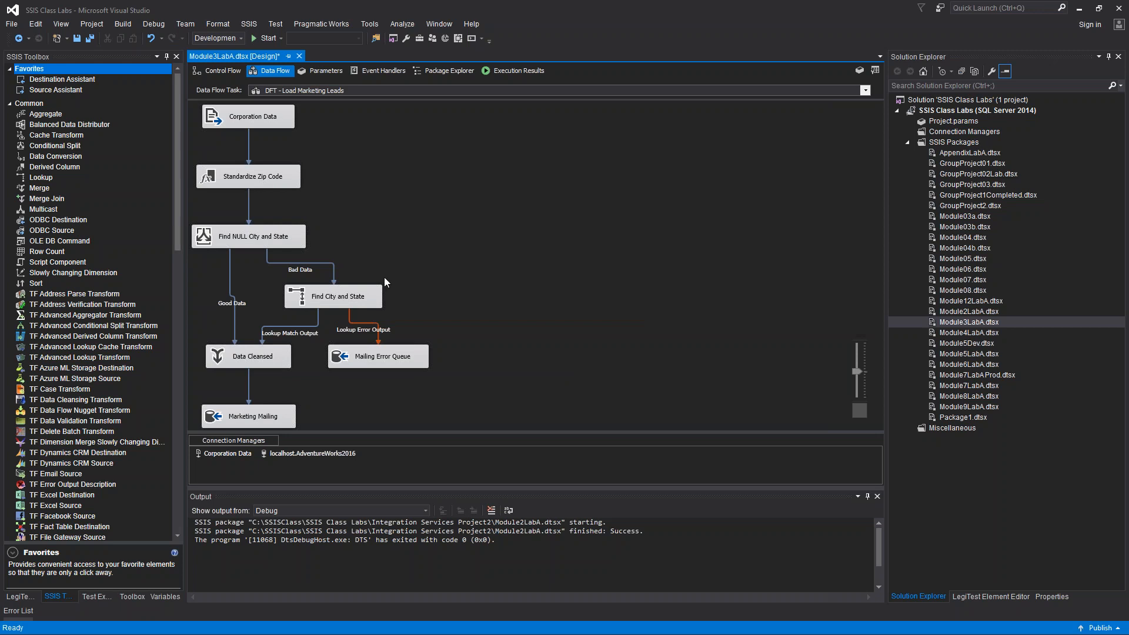
Examine the cache mode, reference table connection and column mappings of the Find City and State lookup, discarding any changes.
double_click(364, 299)
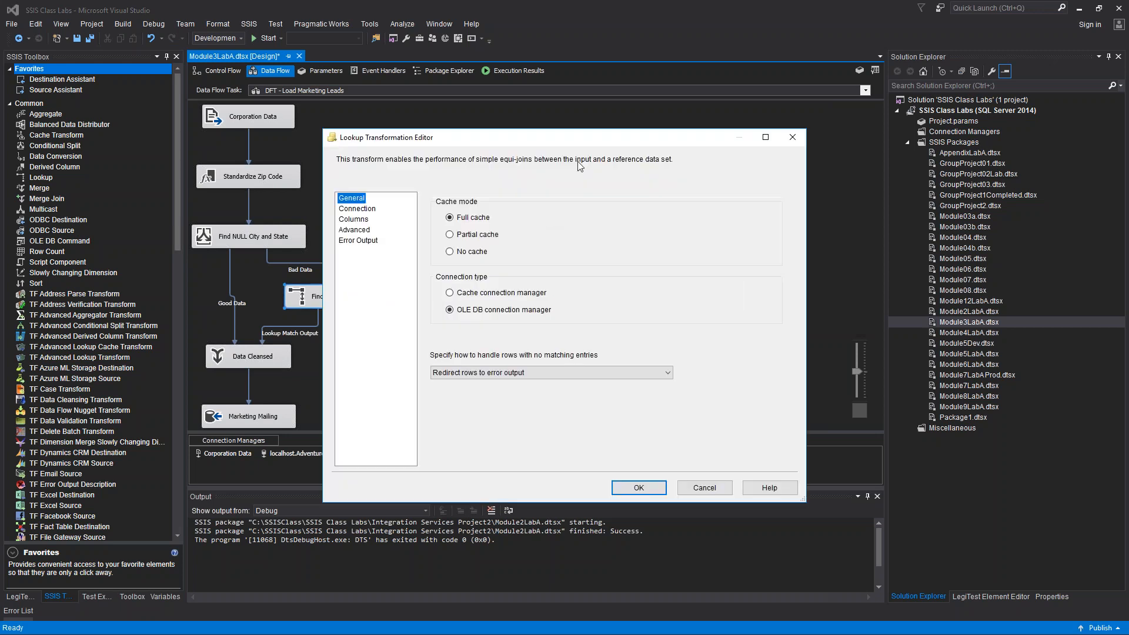
click(386, 207)
click(392, 217)
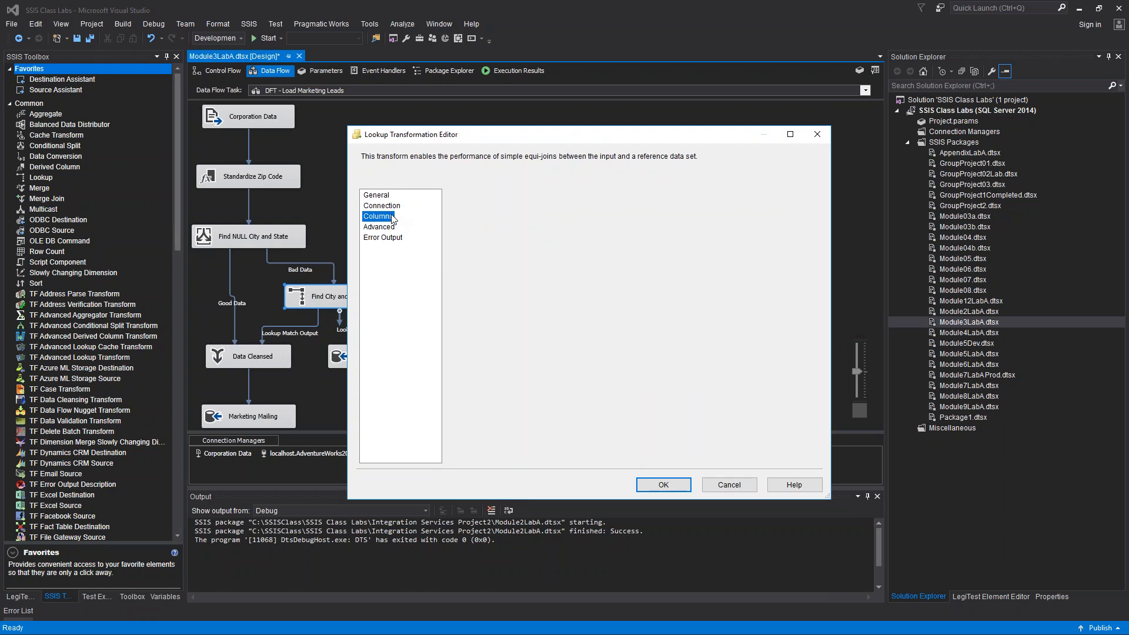
click(395, 207)
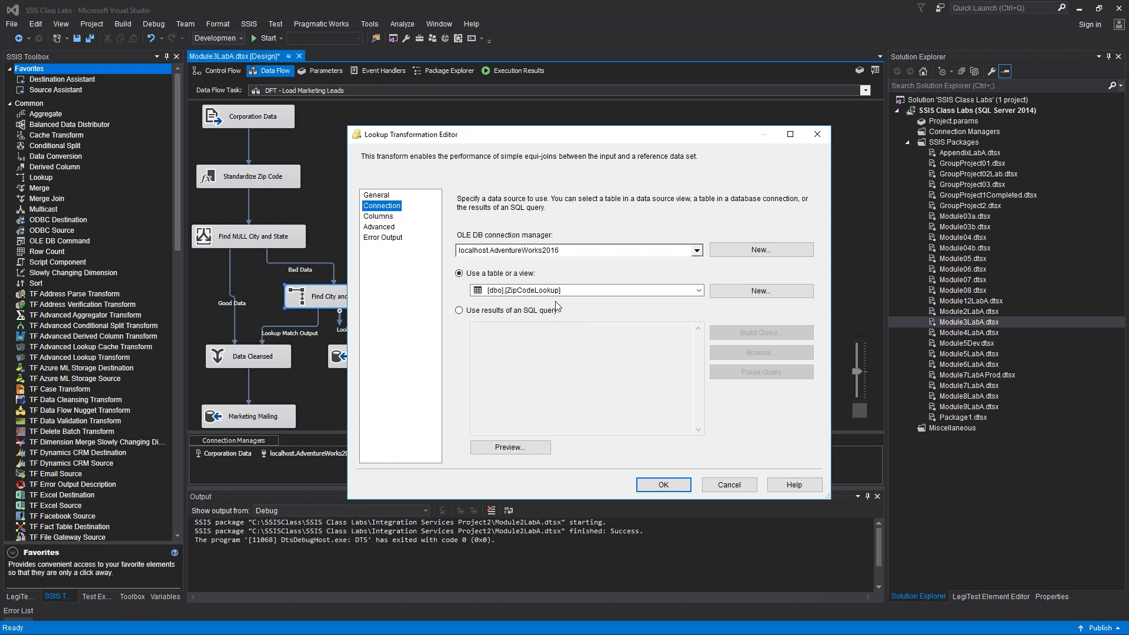
click(384, 197)
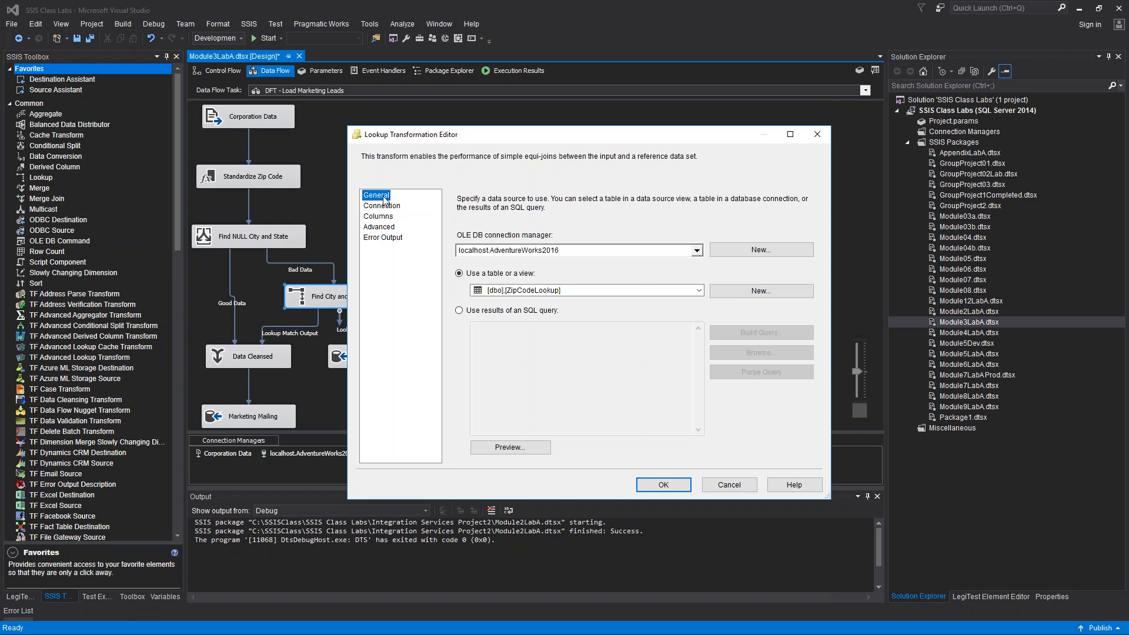
click(382, 217)
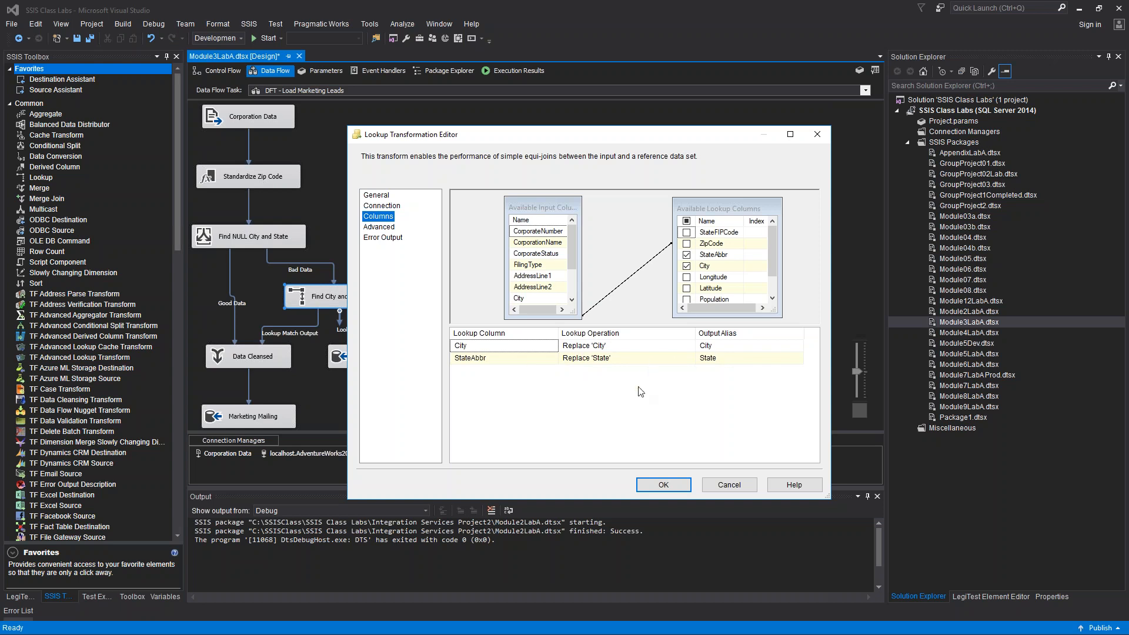
click(735, 485)
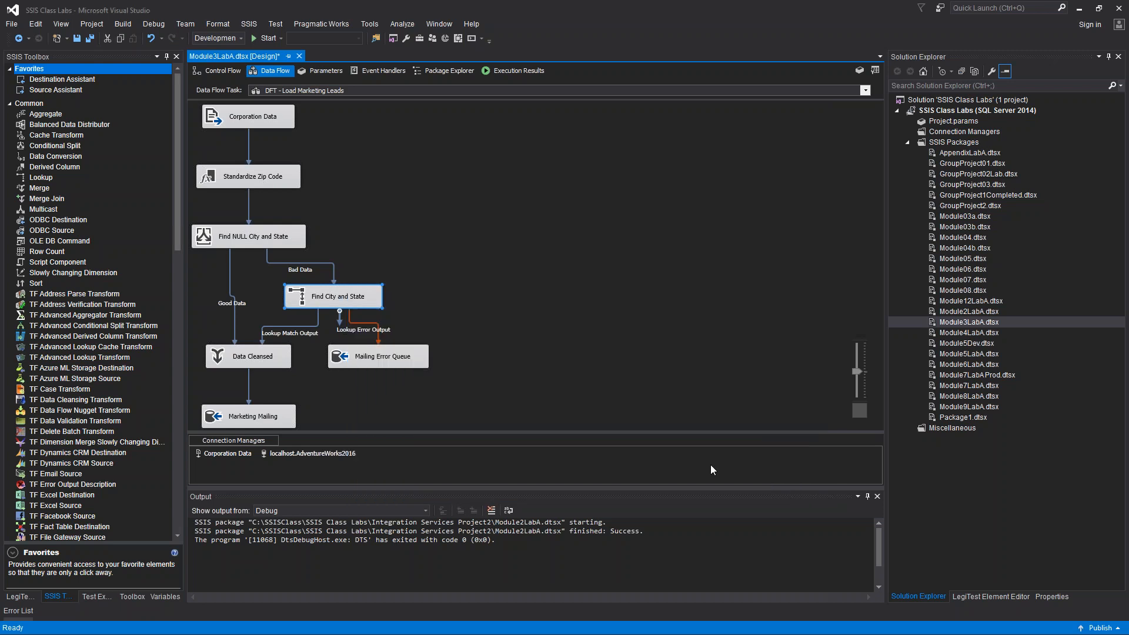
Examine the connection and target table settings of the Mailing Error Queue and Marketing Mailing destinations, leaving both without changes.
click(563, 313)
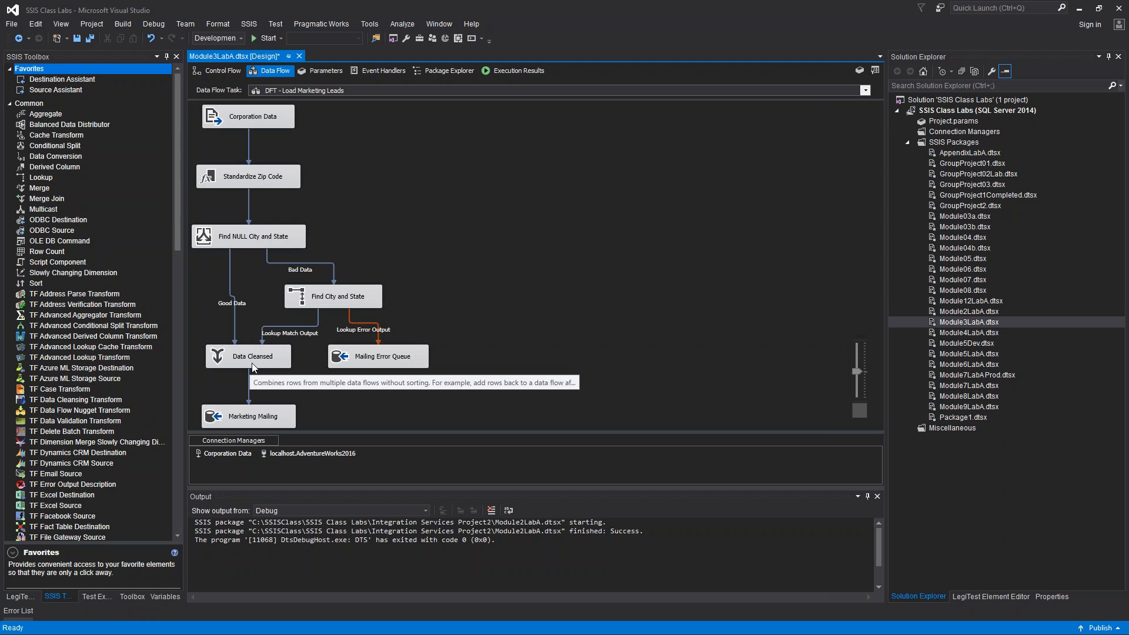
double_click(390, 363)
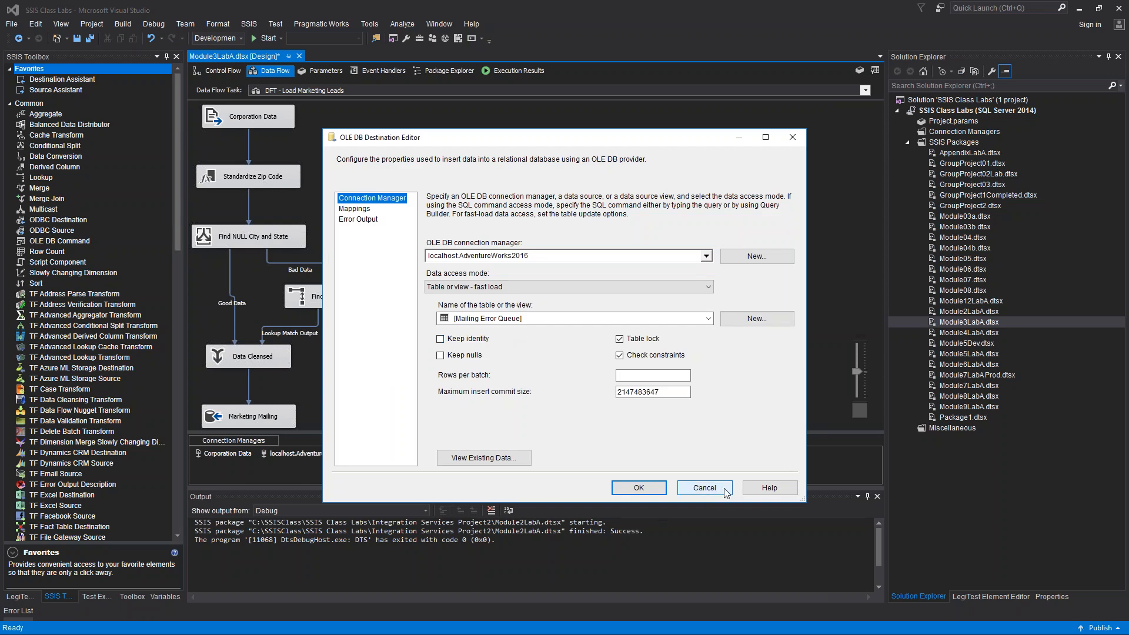
click(705, 488)
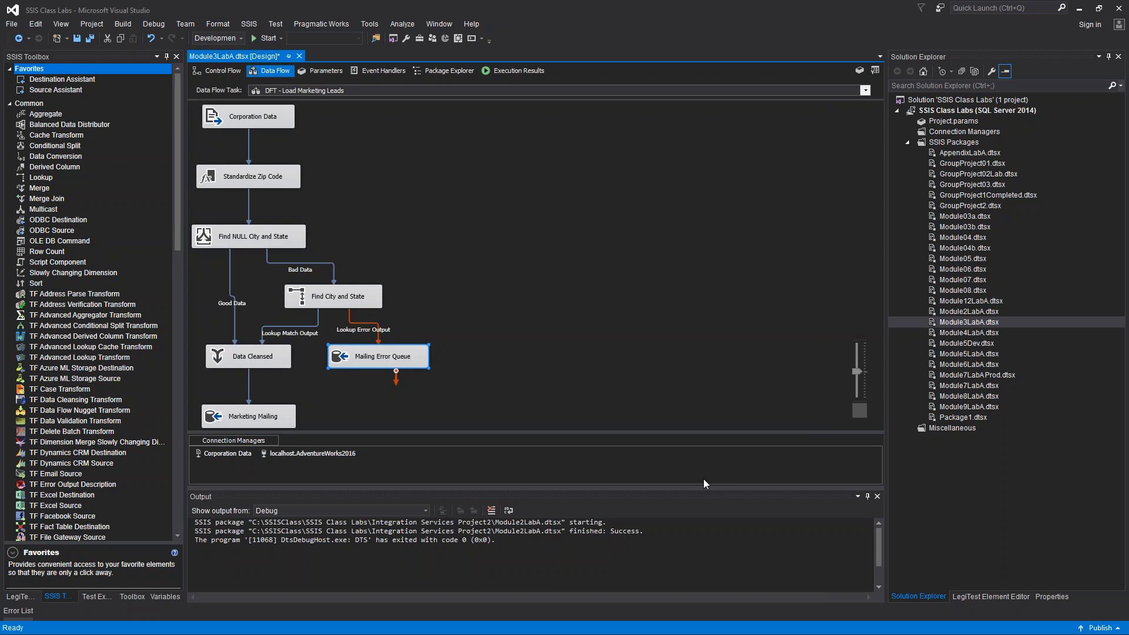
click(321, 408)
click(246, 421)
double_click(246, 421)
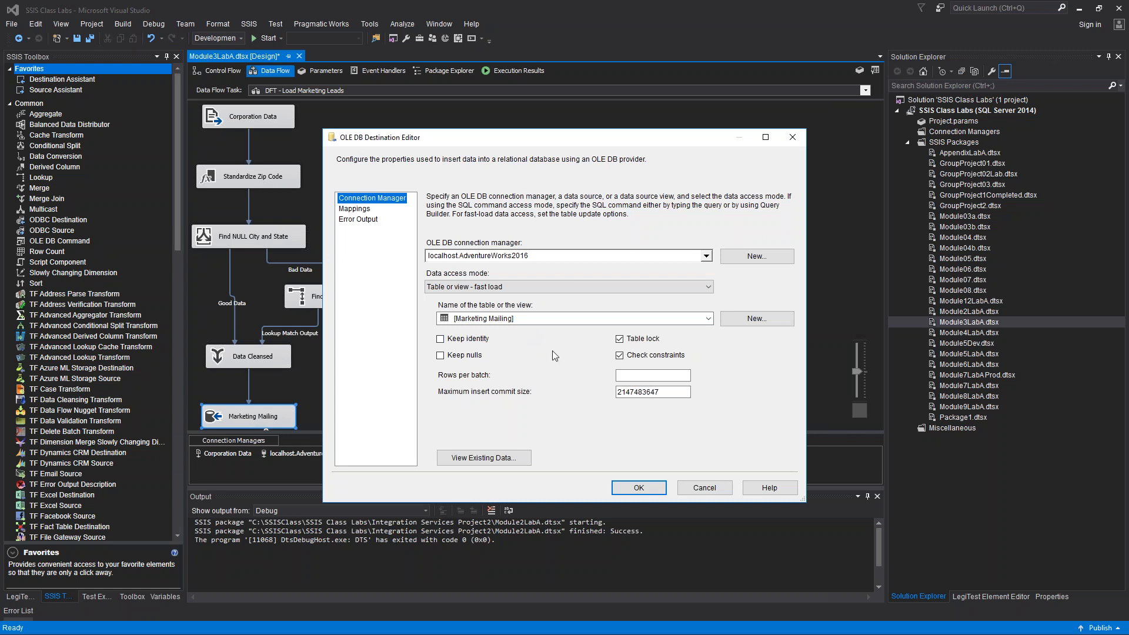
click(705, 487)
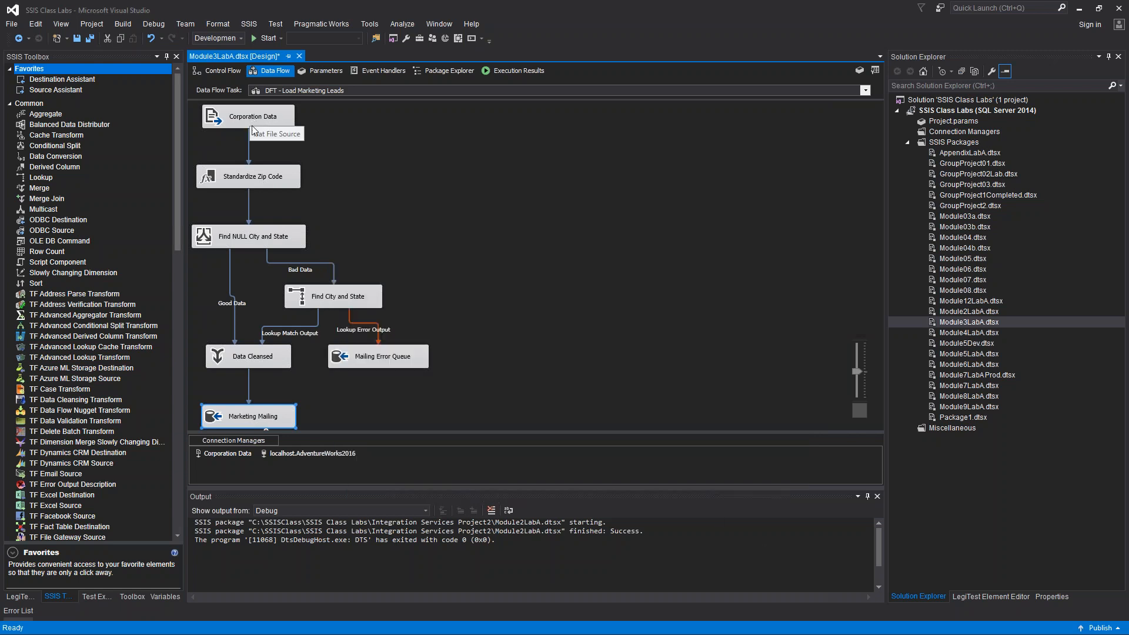
click(261, 186)
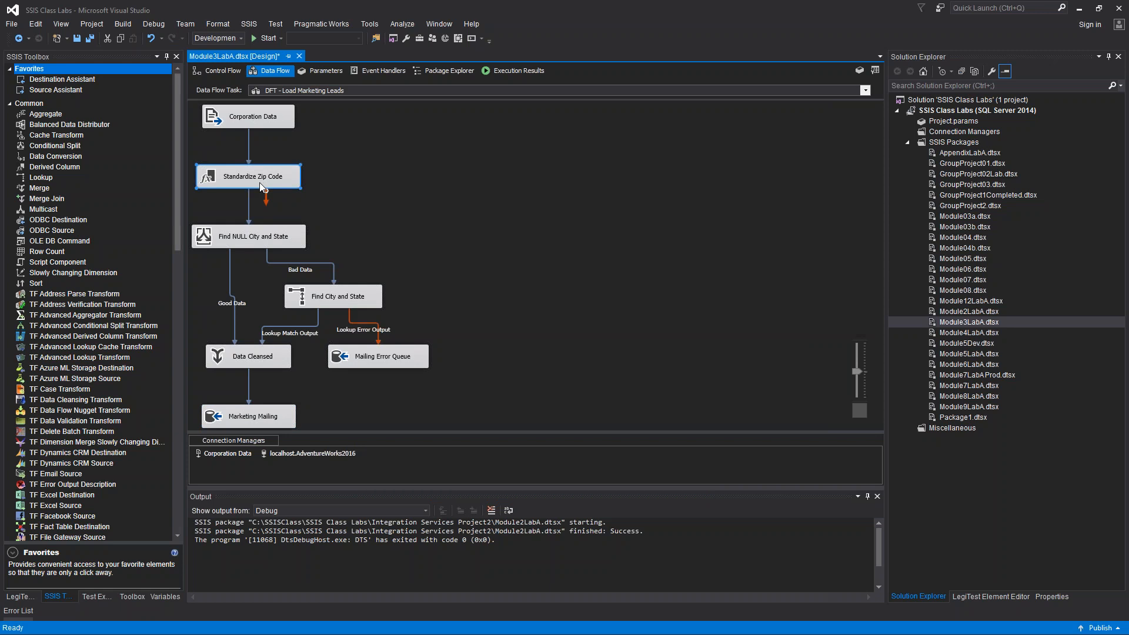
click(265, 240)
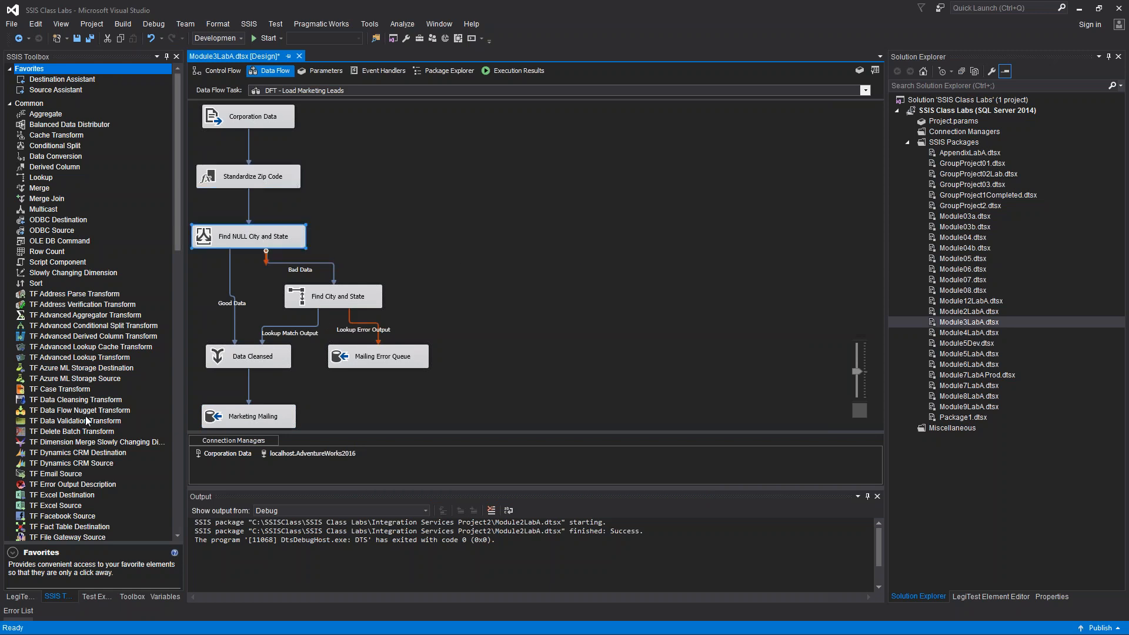
click(229, 363)
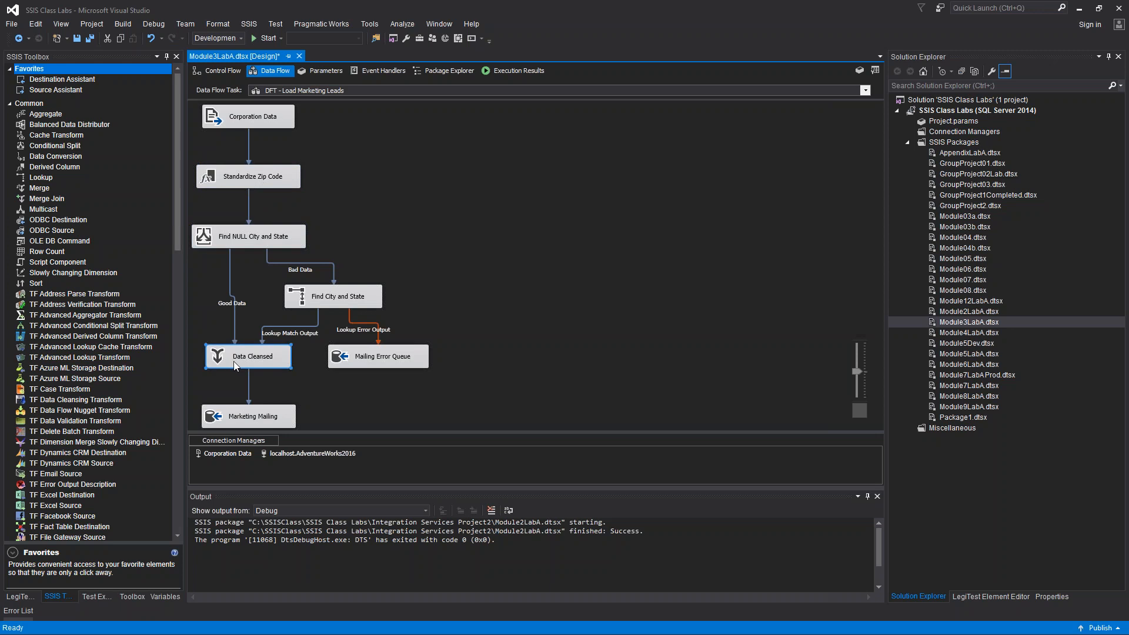
click(318, 299)
click(510, 327)
click(281, 414)
Execute the DFT - Load Marketing Leads task and stop debugging once it completes.
right_click(567, 223)
click(604, 281)
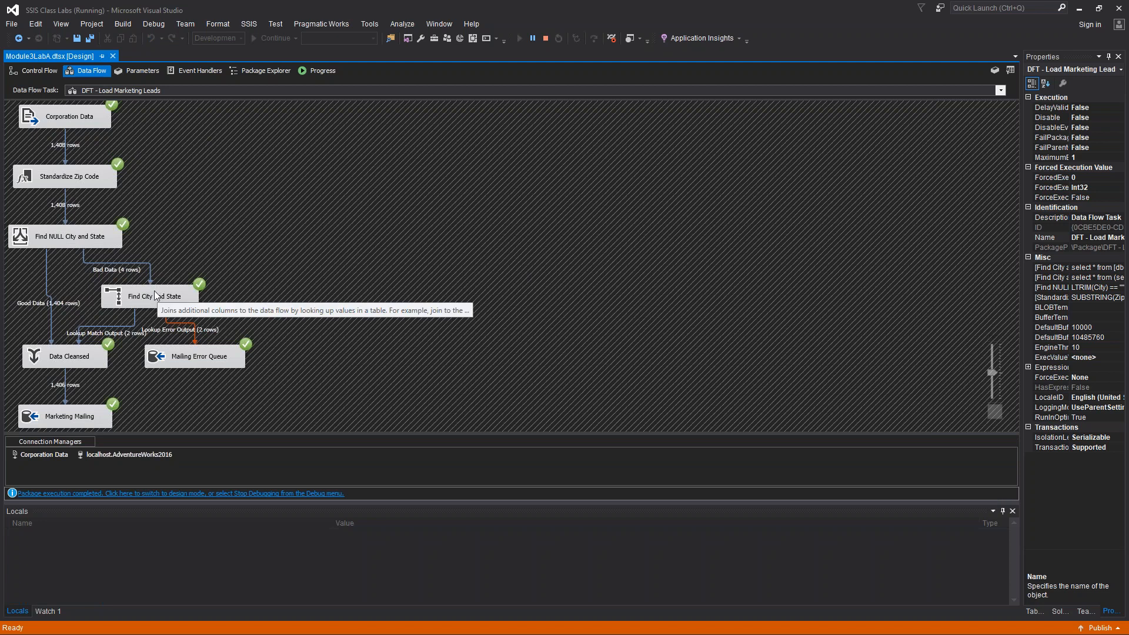
click(545, 40)
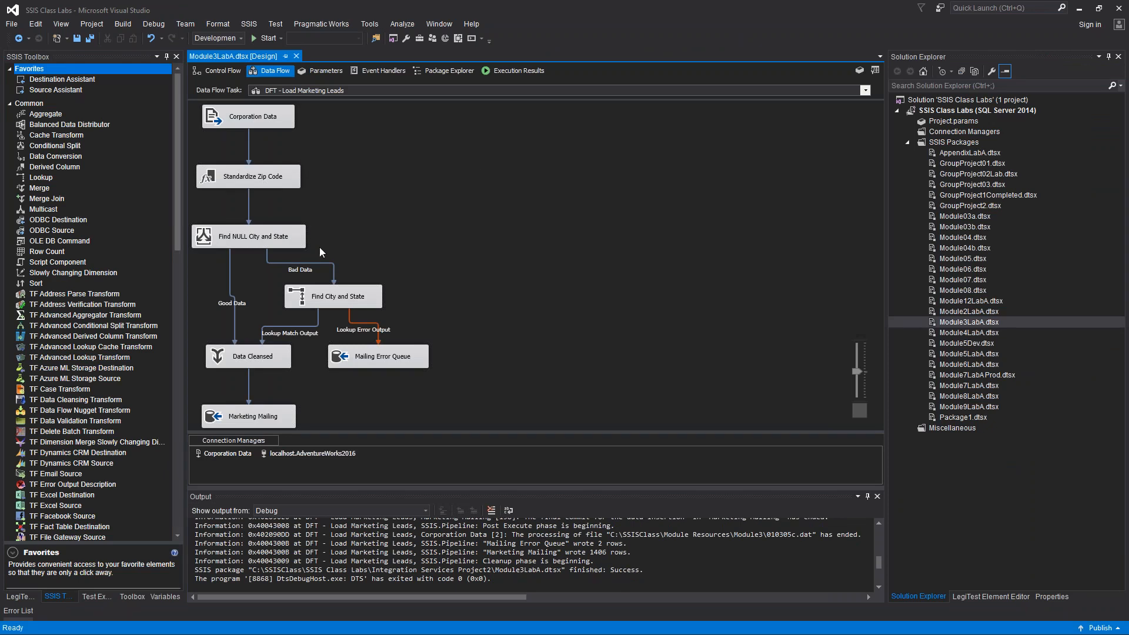
Enable data viewers on the Bad Data, Lookup Match Output and Lookup Error Output paths.
click(313, 270)
right_click(311, 265)
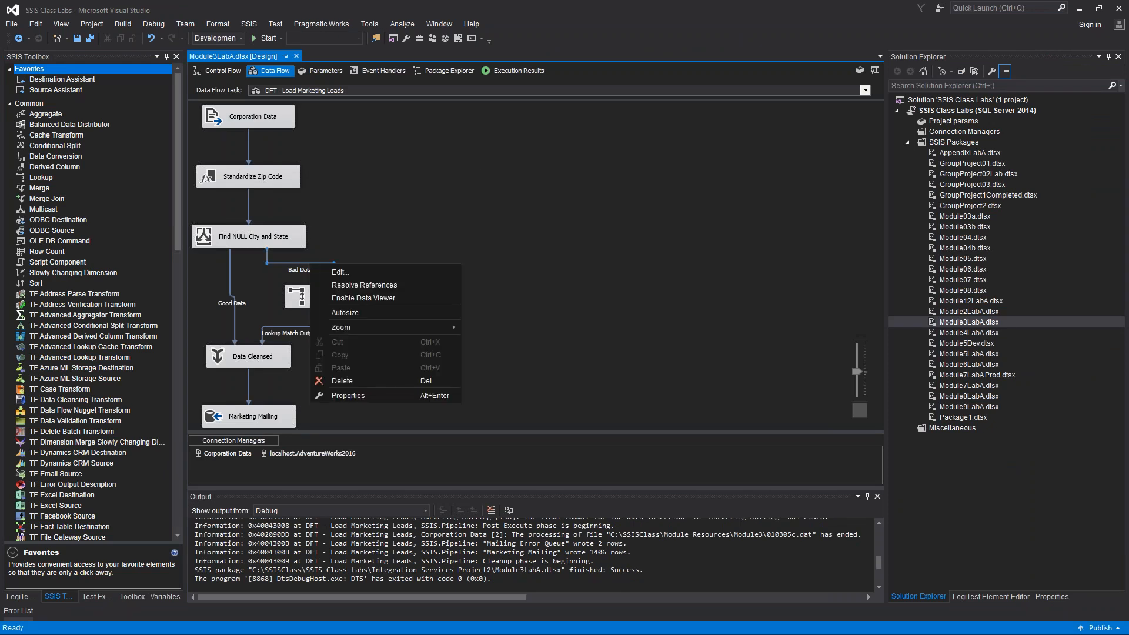
click(388, 298)
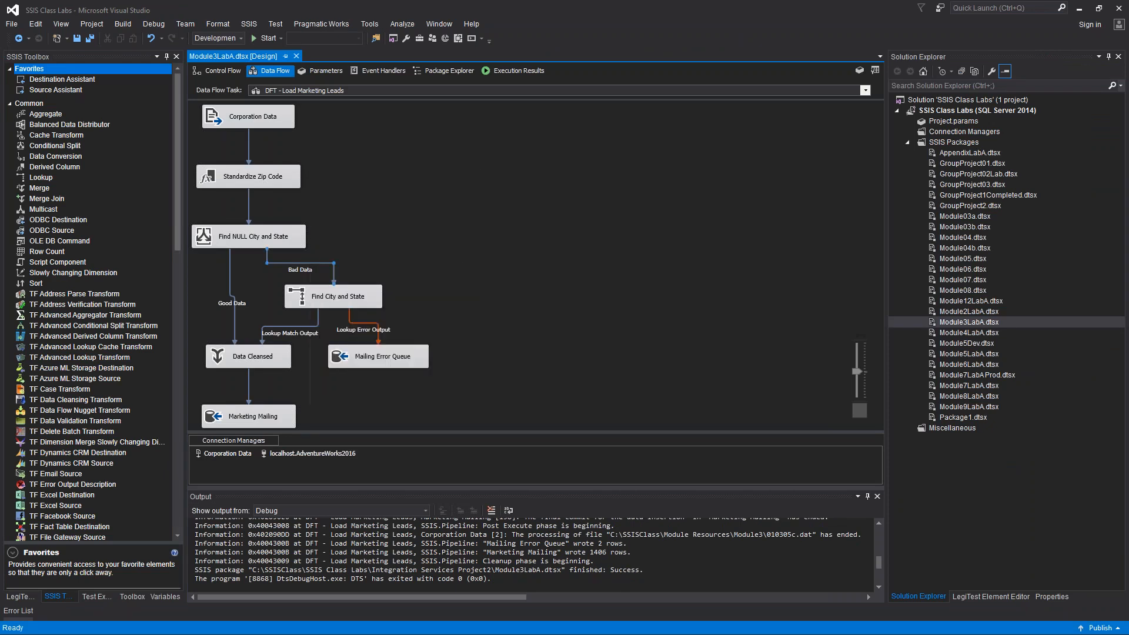
right_click(303, 333)
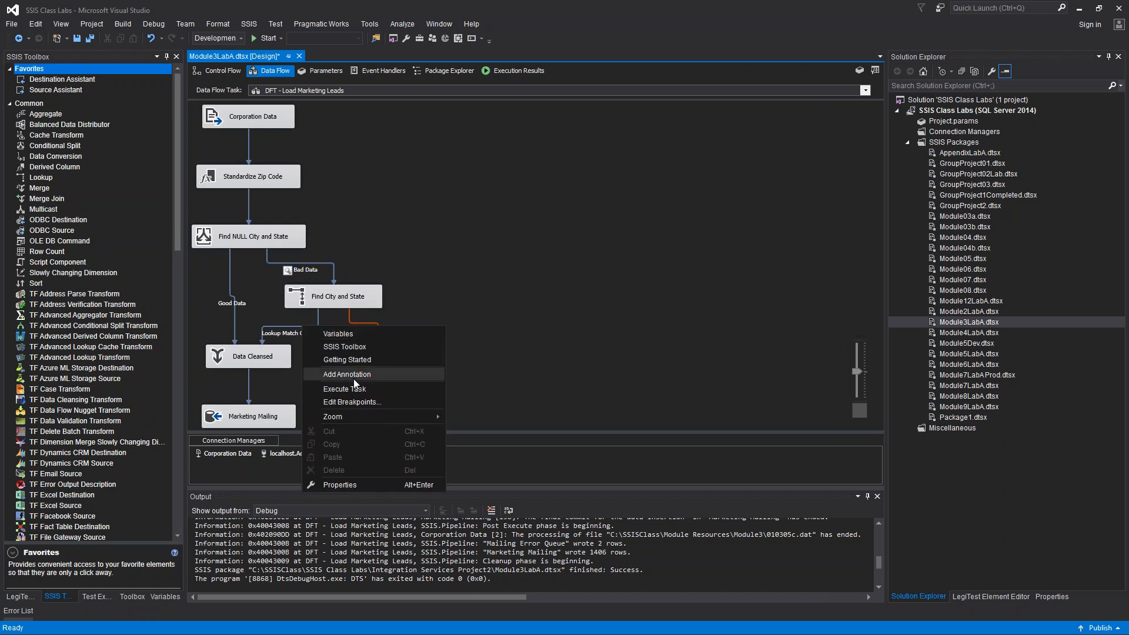
right_click(287, 327)
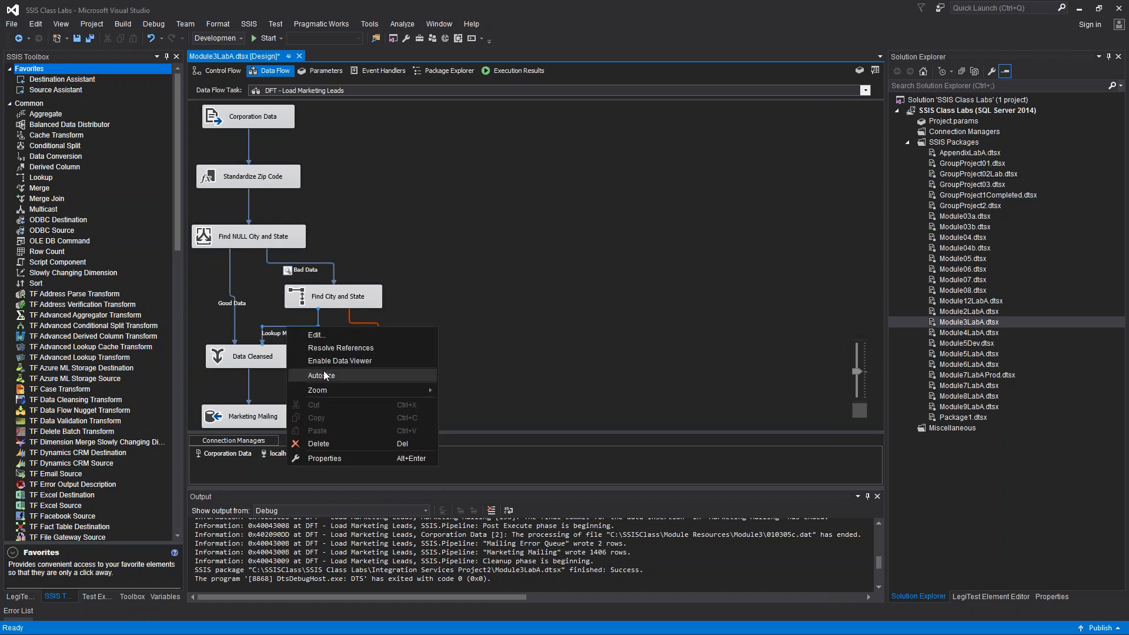
click(346, 361)
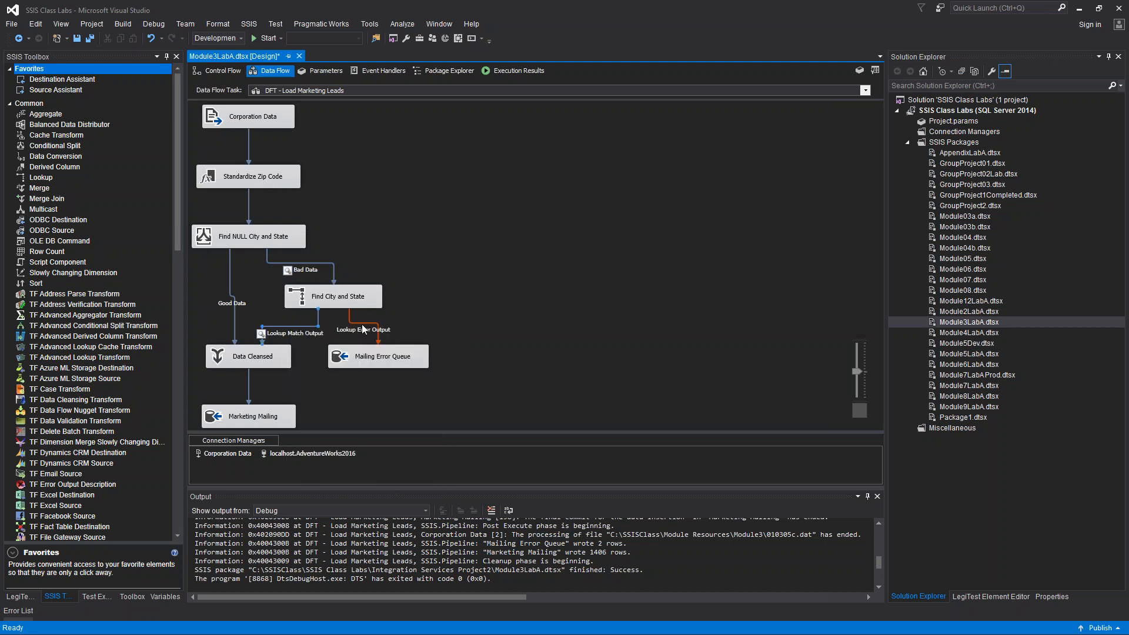
right_click(362, 330)
click(391, 357)
Execute the data flow task again, inspect the bad rows in the City OR State is Blank data viewer, and resume the flow.
right_click(411, 191)
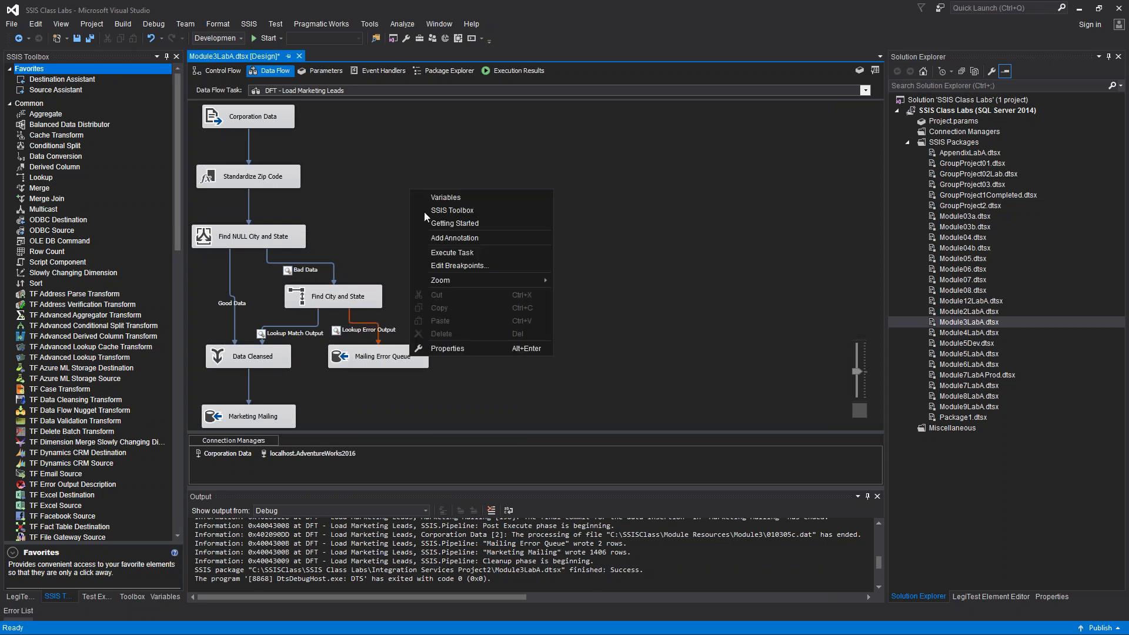
click(450, 254)
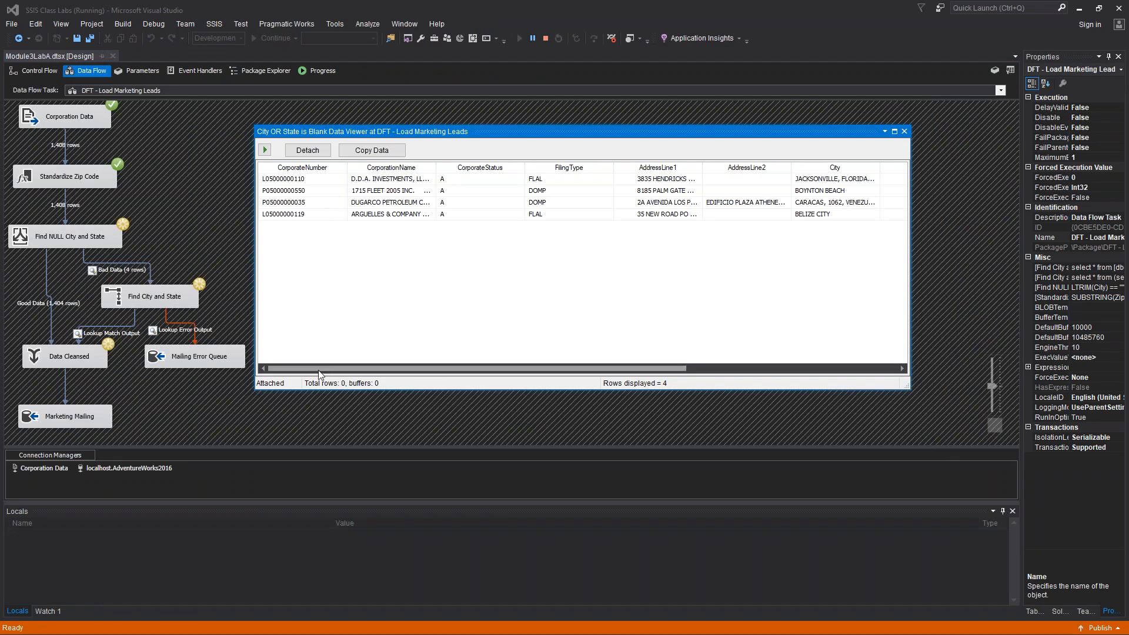
drag(320, 375, 536, 360)
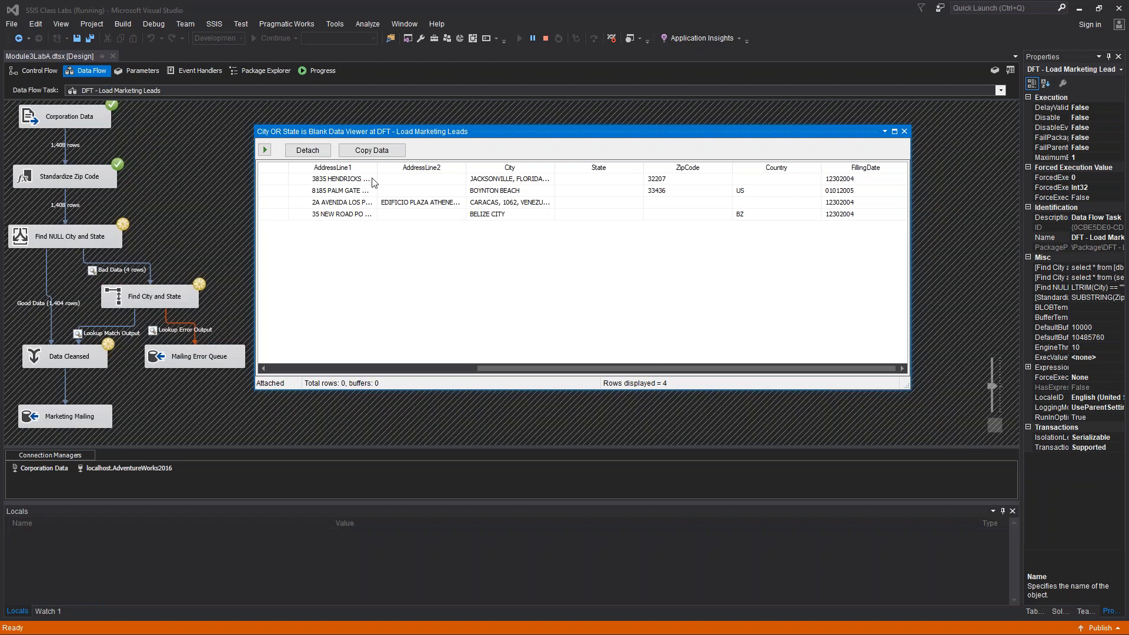
click(264, 150)
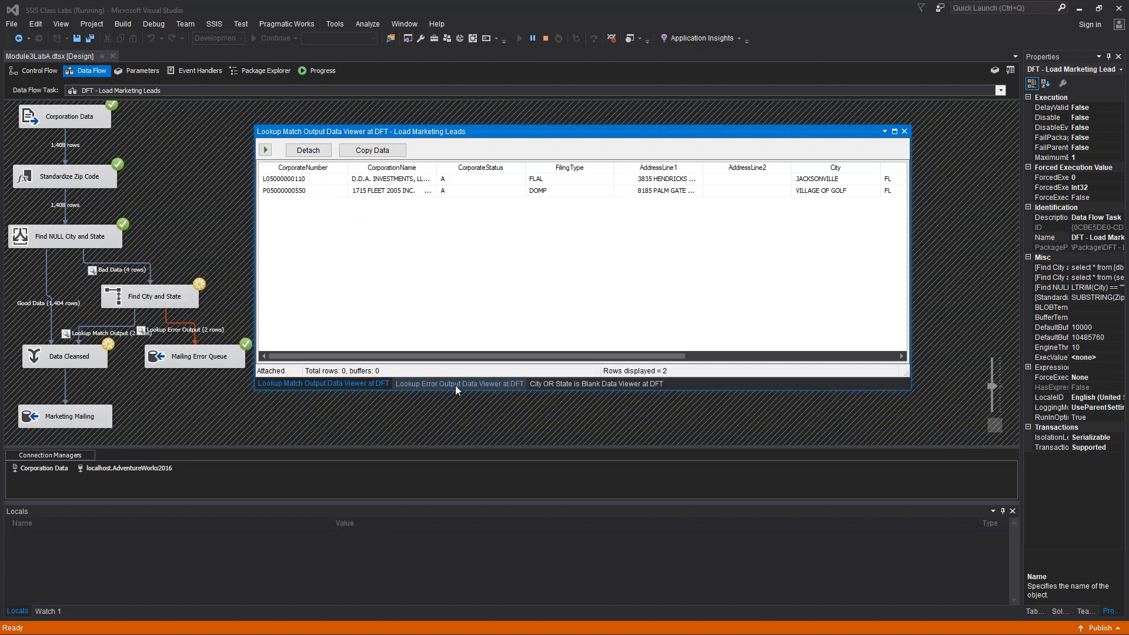
Examine the rows in the Lookup Match Output and Lookup Error Output data viewers, widening the ErrorCode - Description column to read it in full.
drag(354, 350, 547, 359)
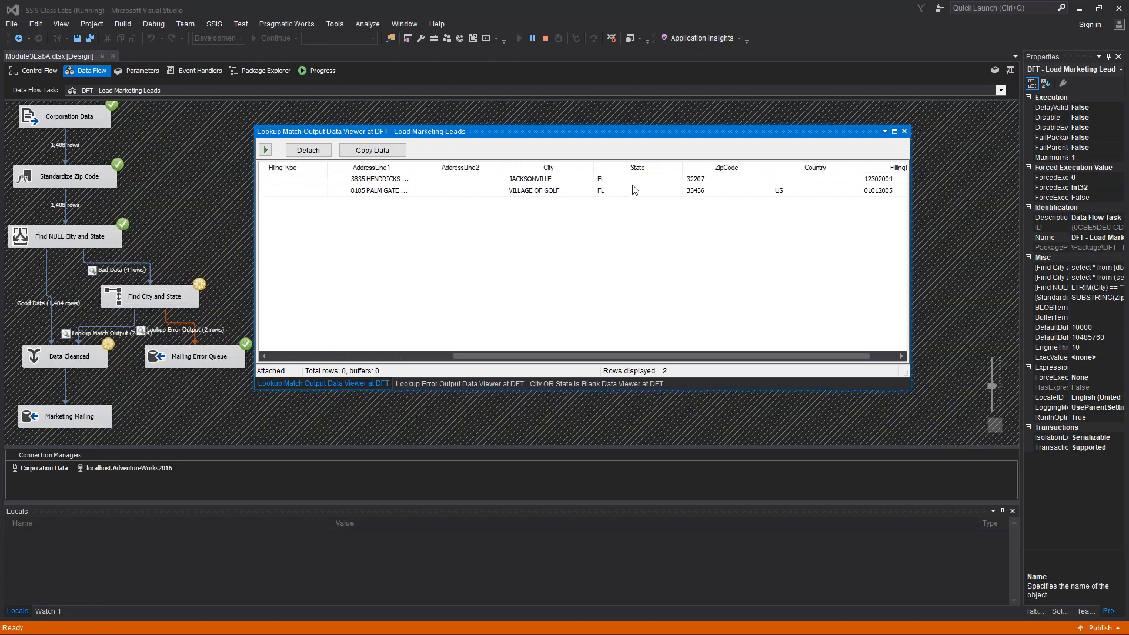
click(442, 387)
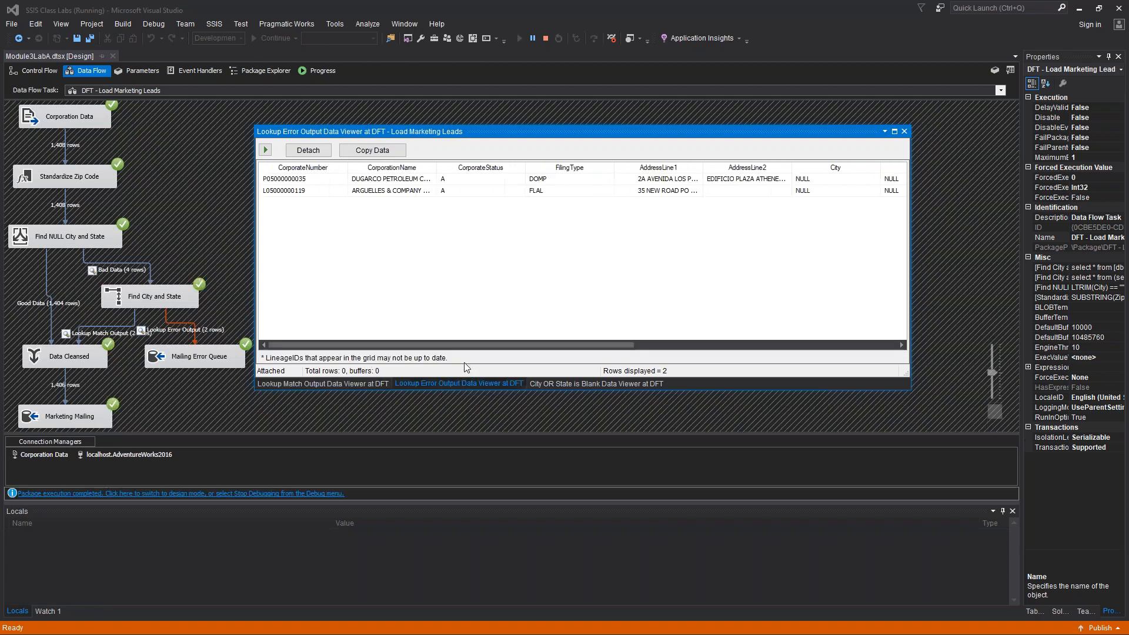
drag(497, 346, 856, 323)
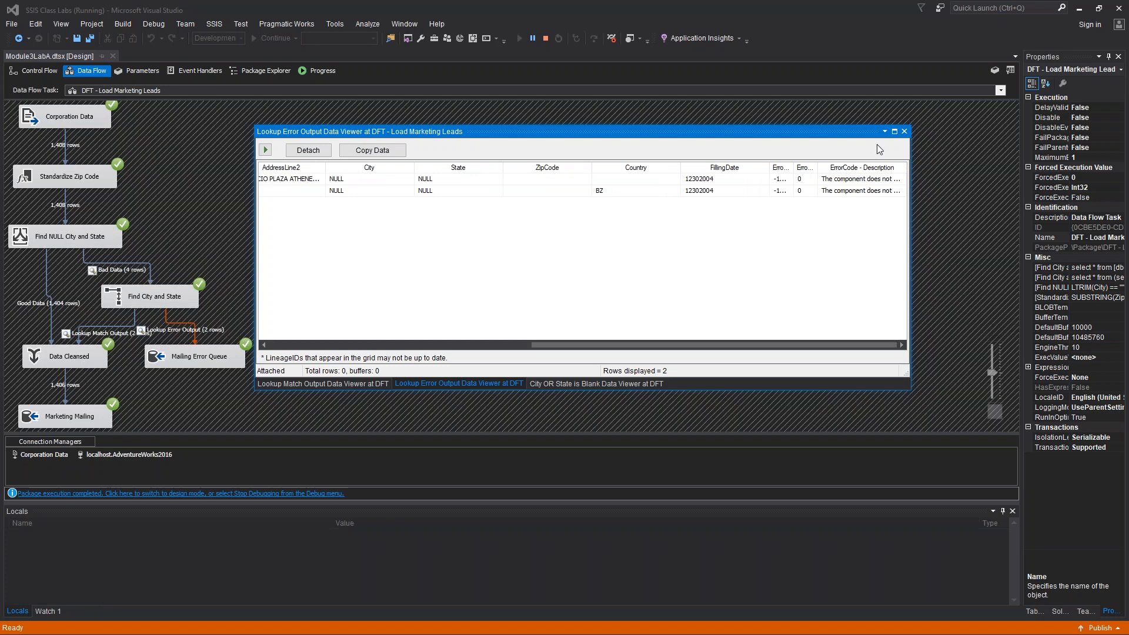
click(894, 131)
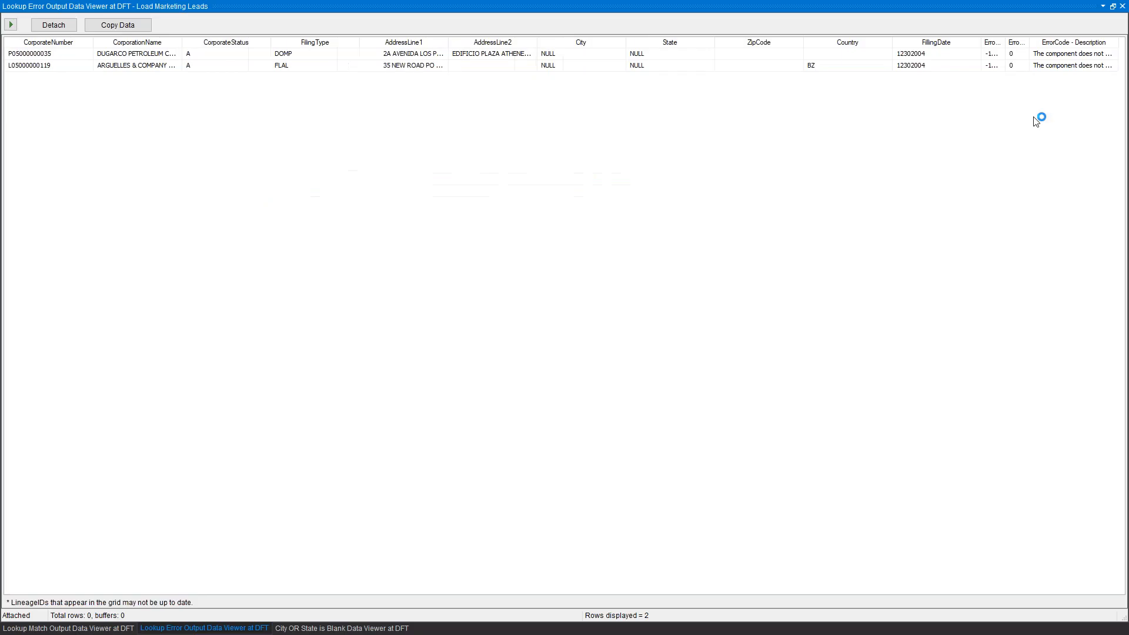
drag(1118, 42, 1128, 43)
drag(516, 589, 559, 595)
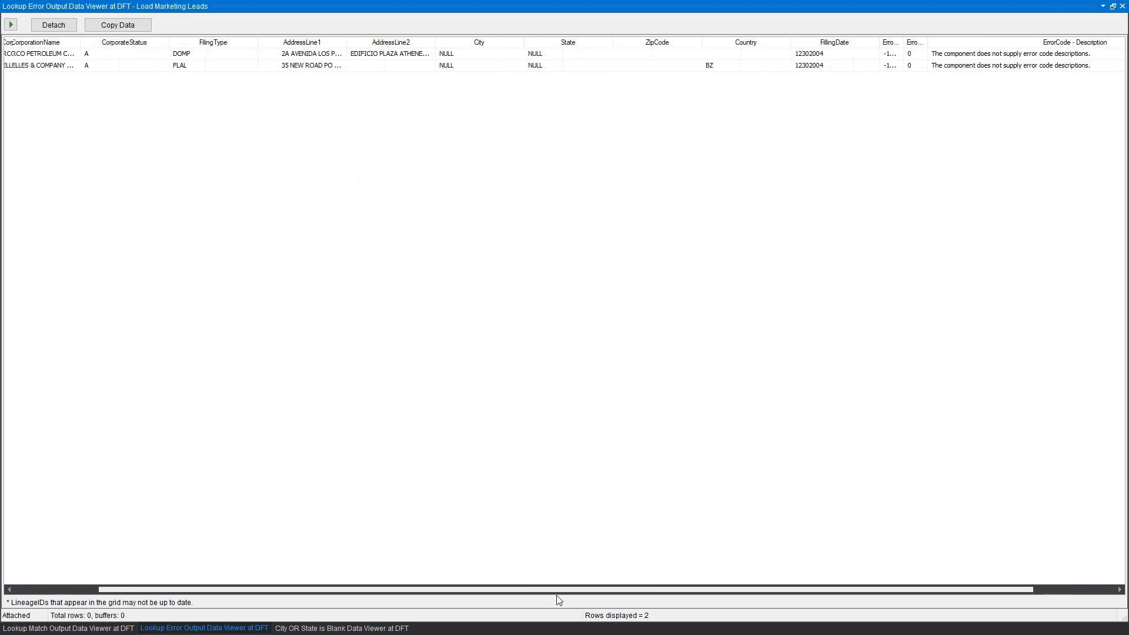
click(1112, 6)
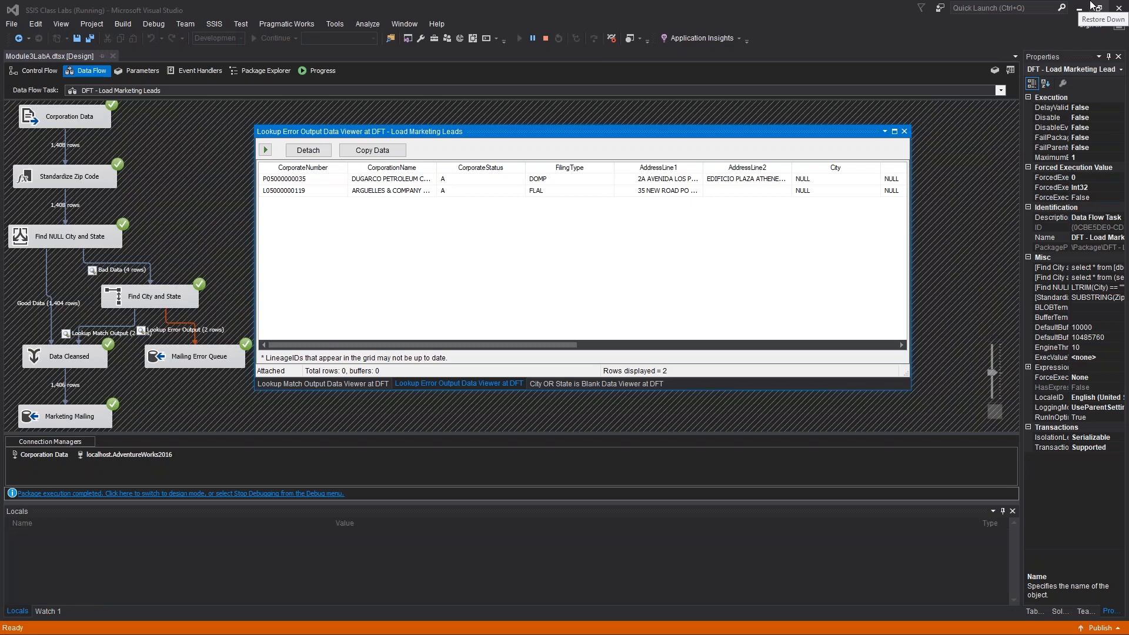
Close all three data viewer windows.
click(904, 132)
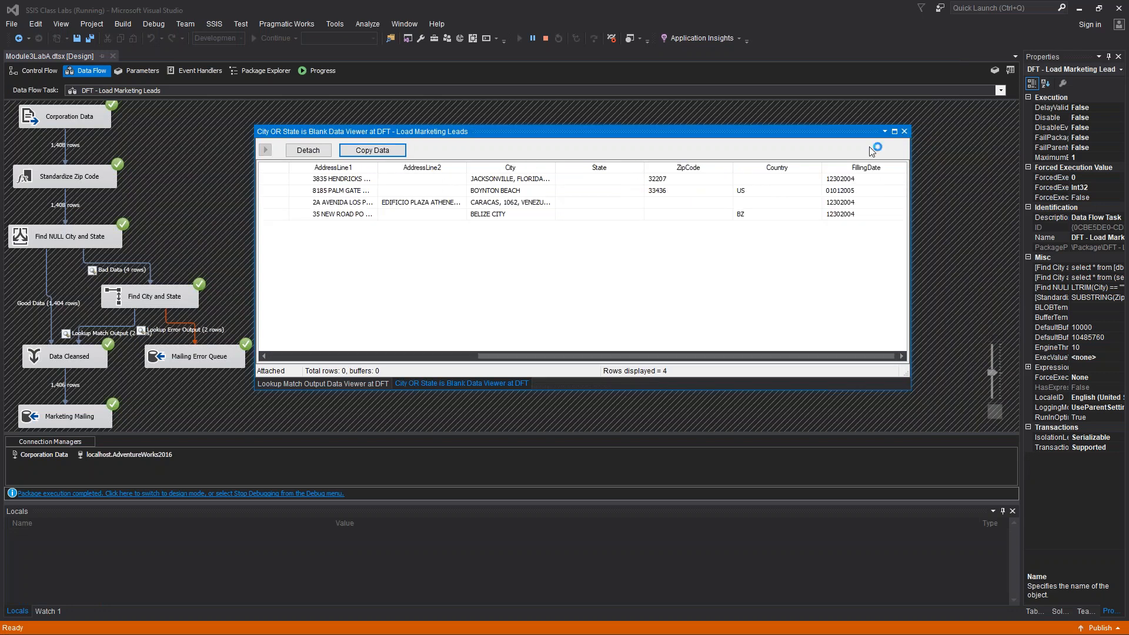
click(905, 136)
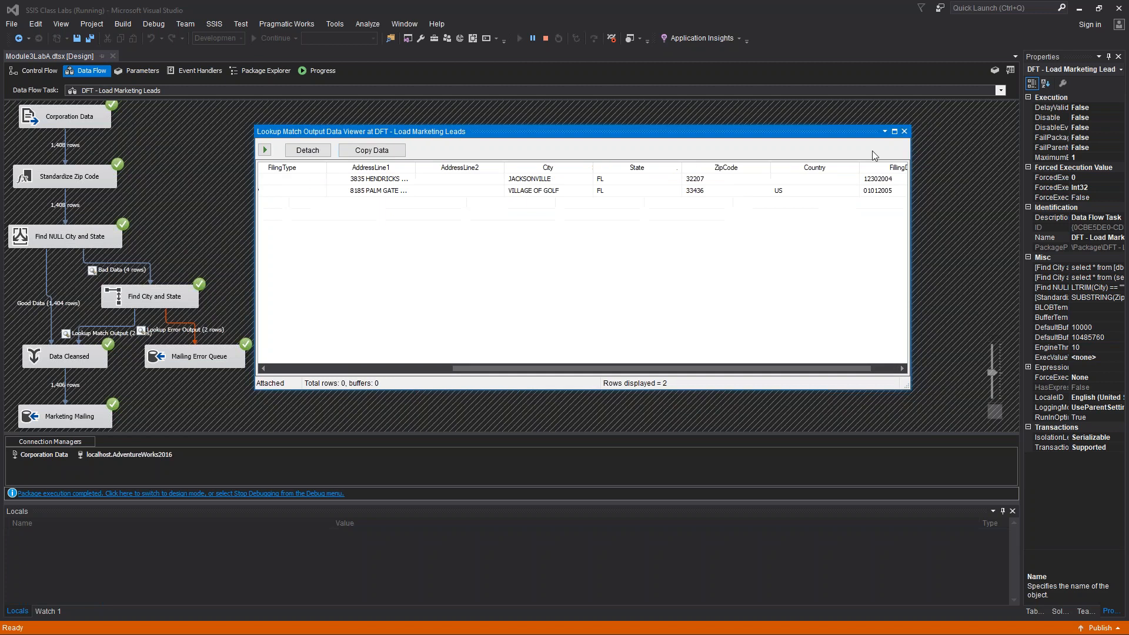
click(904, 131)
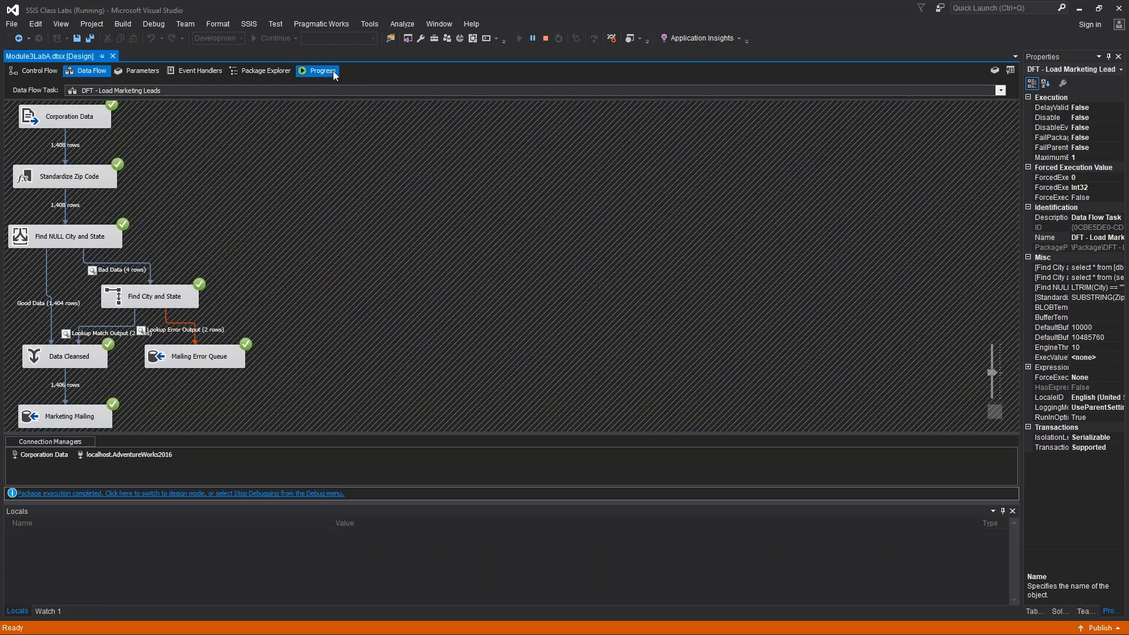
Review the package's execution progress log through to its end and stop debugging.
click(323, 70)
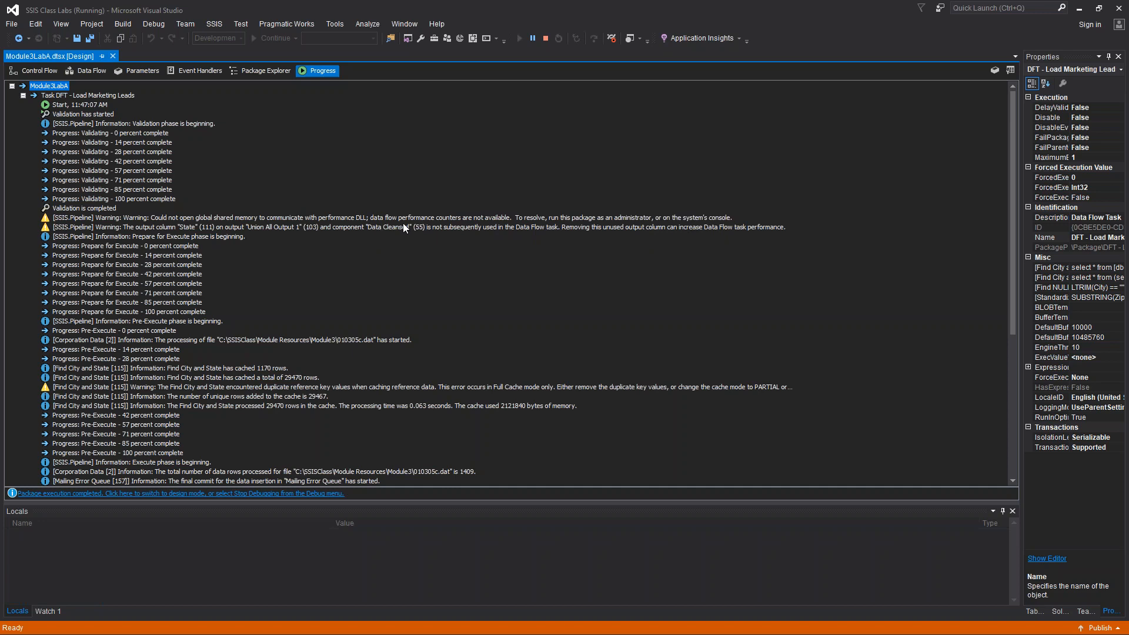
scroll(405, 222, down, 4)
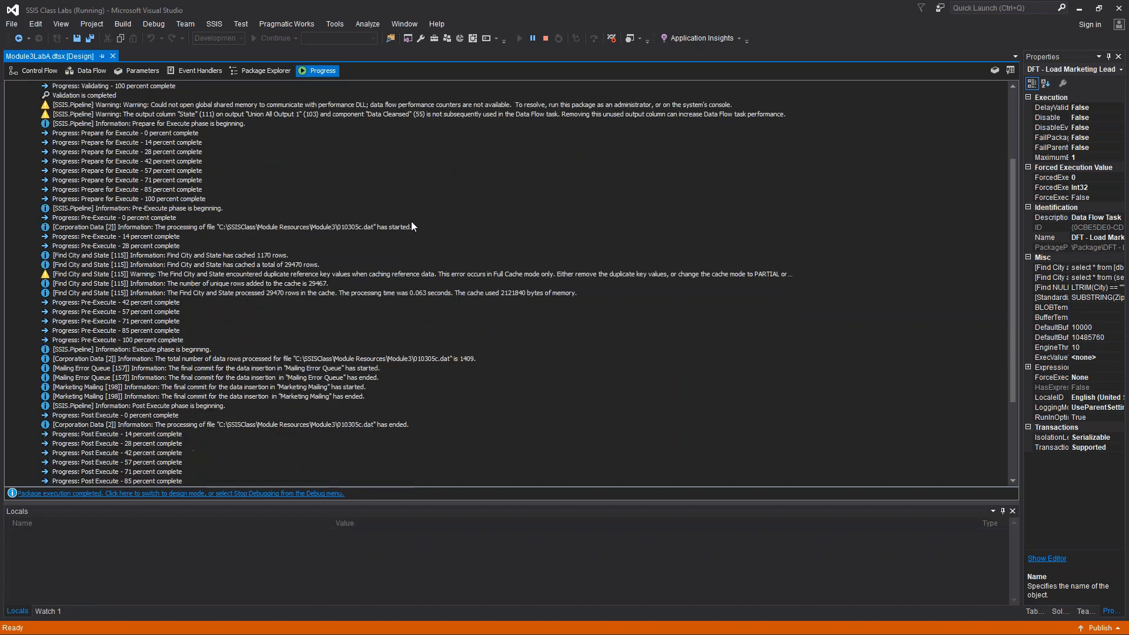
scroll(403, 218, down, 4)
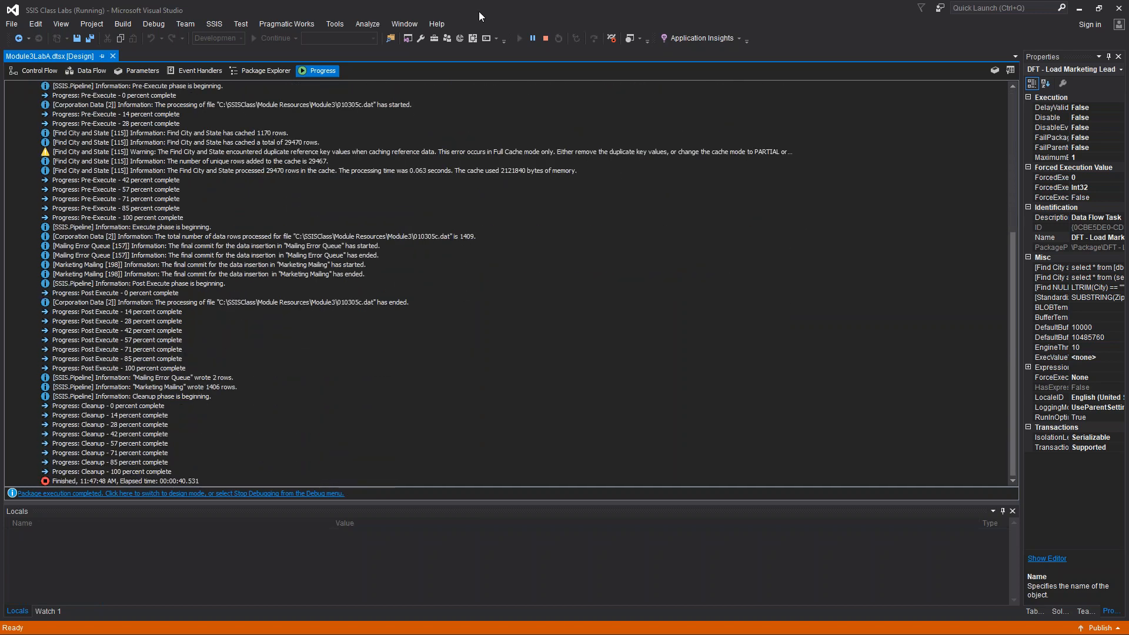
click(545, 37)
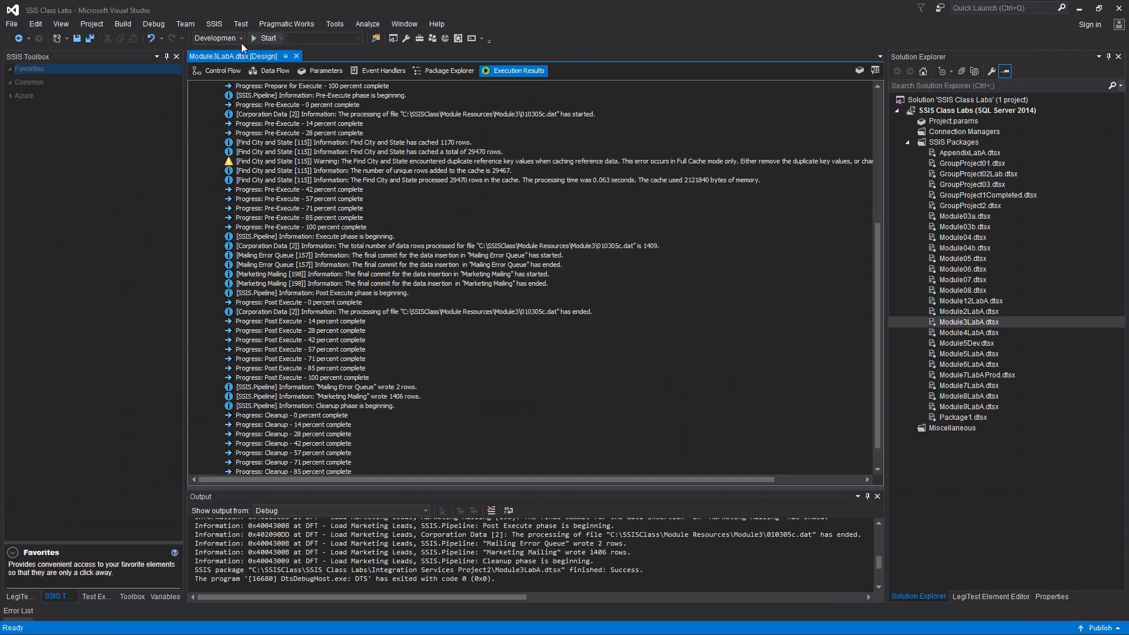